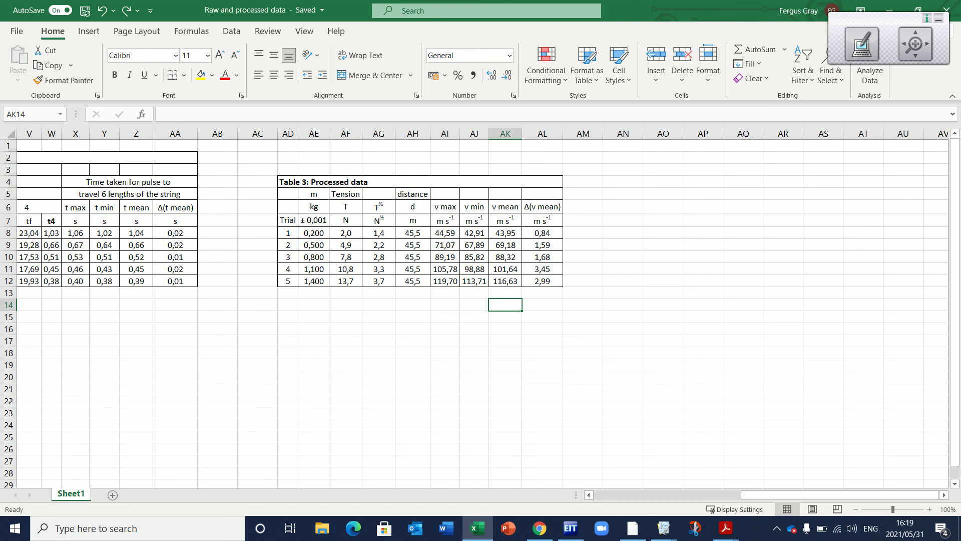
Step: Round the Δ(v mean) values of all five trials in Table 3 to zero decimal places
click(543, 206)
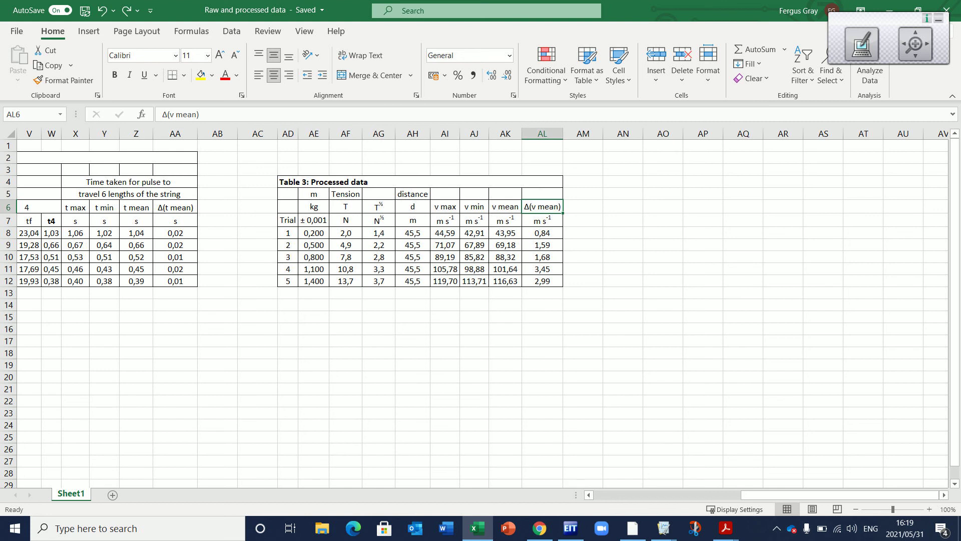
drag(542, 233, 542, 281)
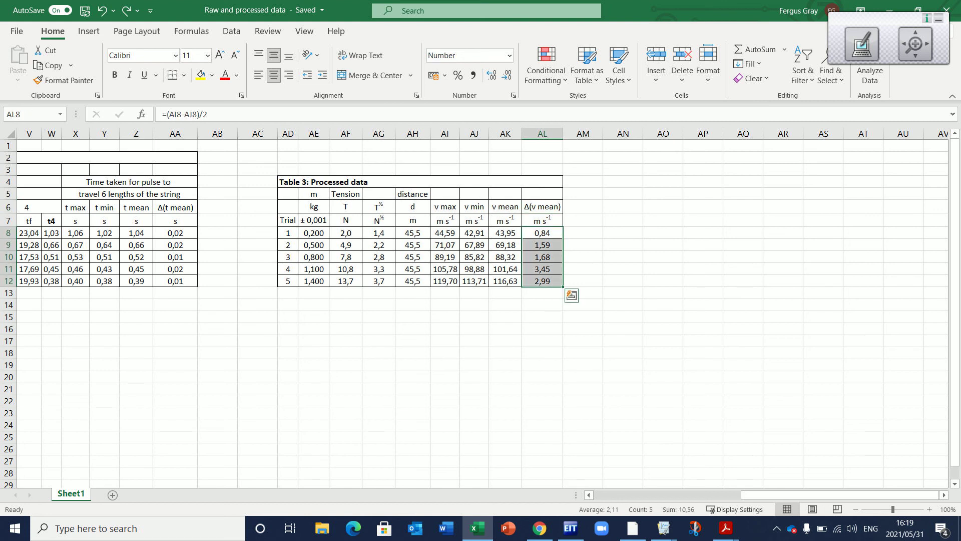
click(582, 232)
drag(542, 233, 542, 281)
click(506, 75)
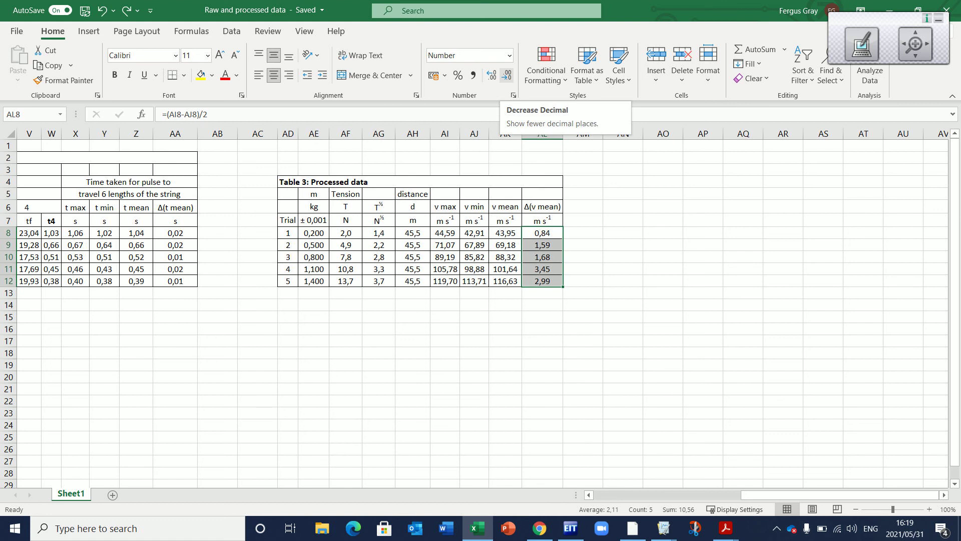
click(506, 75)
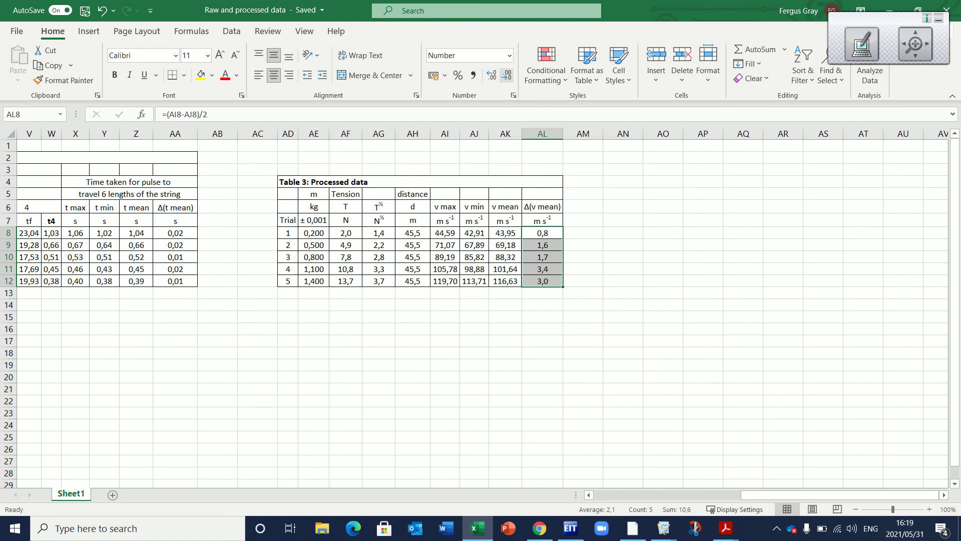
click(507, 75)
click(583, 281)
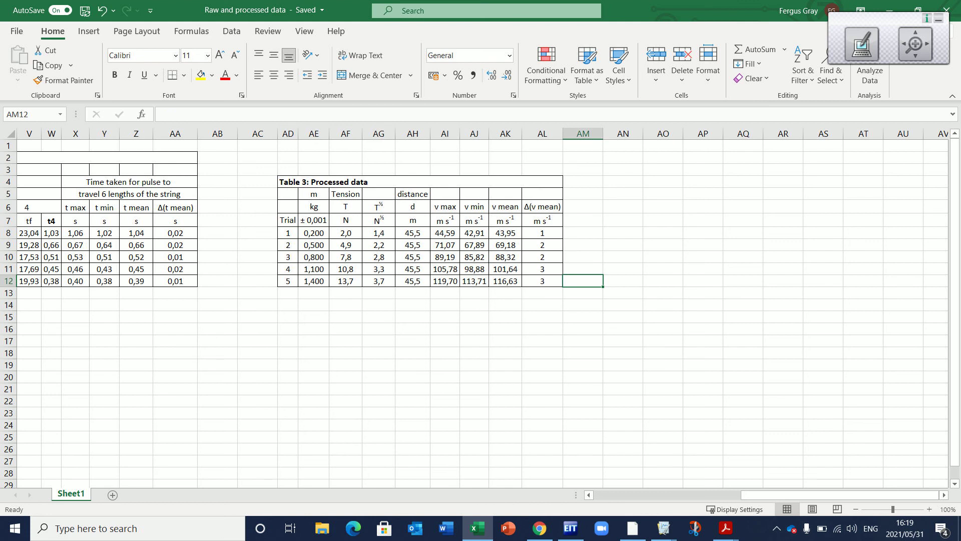
Step: Format the v max, v min and v mean values of all five trials to show whole numbers
drag(444, 233, 505, 281)
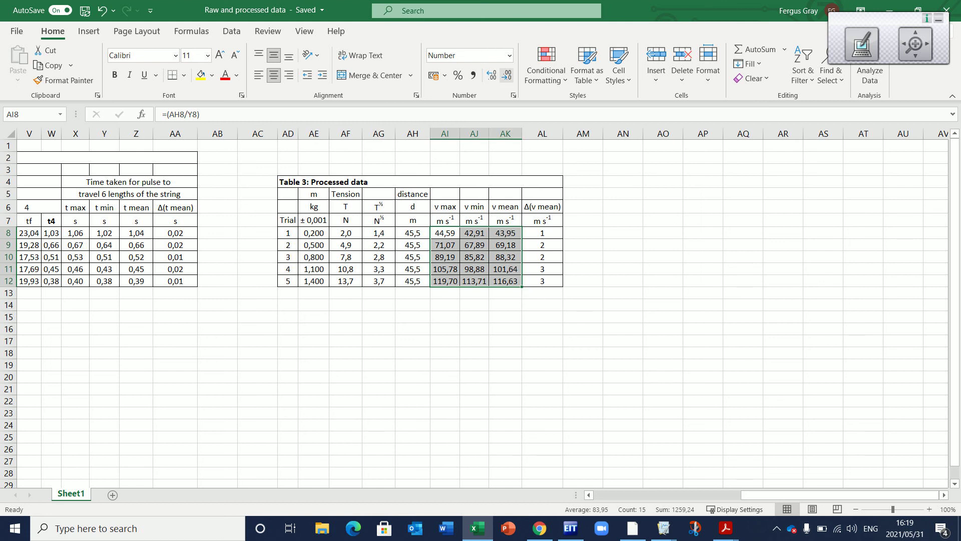
click(506, 75)
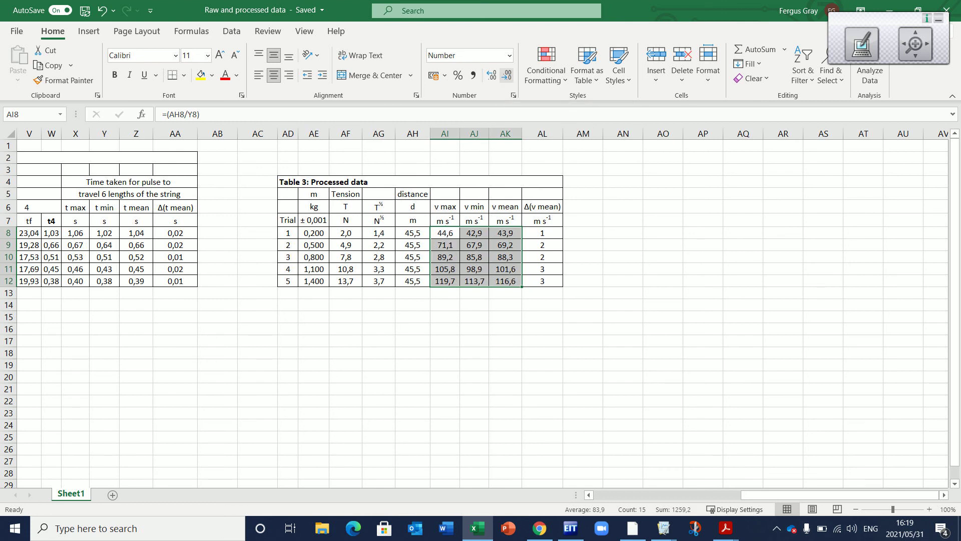
click(506, 75)
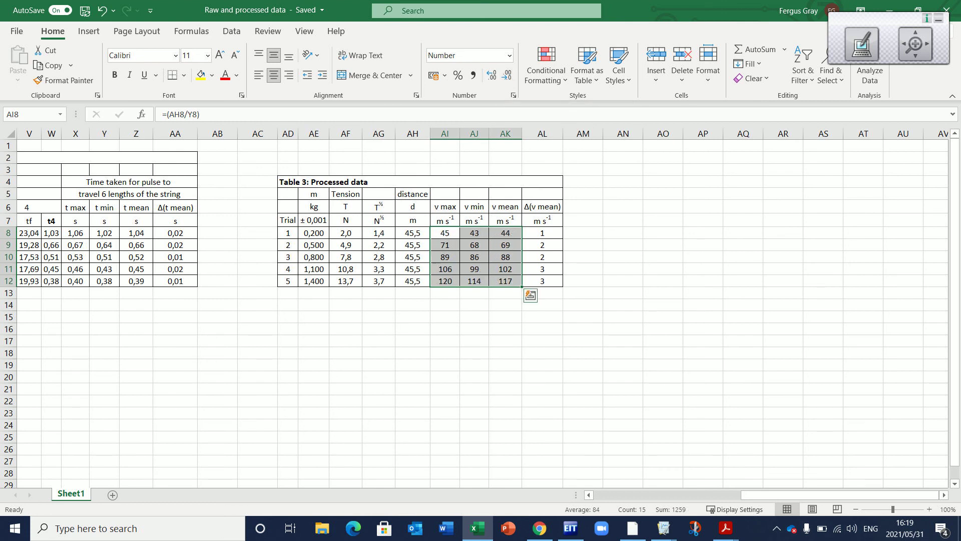
click(623, 305)
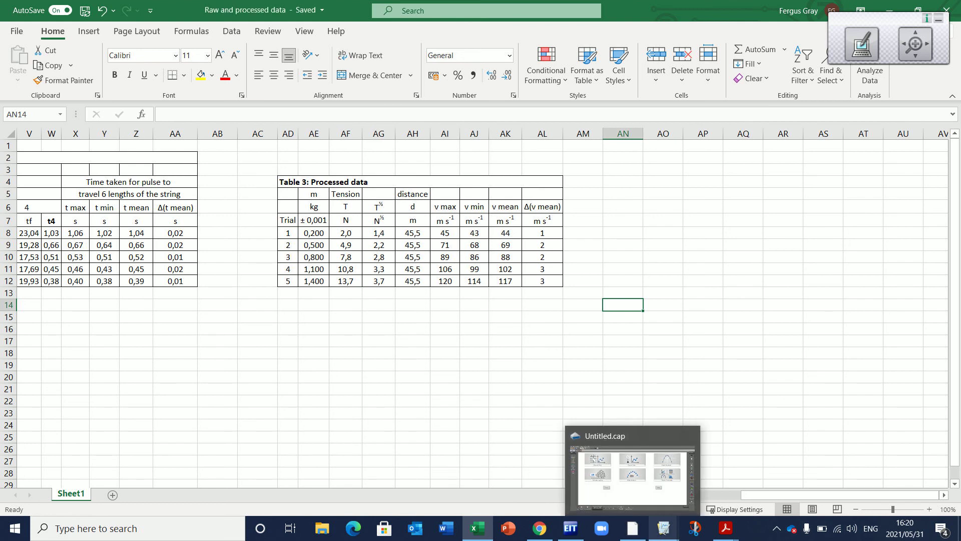
Step: Switch to the untitled Logger Pro document, narrow the graph from its inner edge and widen the data table into the freed space
mouse_move(663, 528)
click(596, 475)
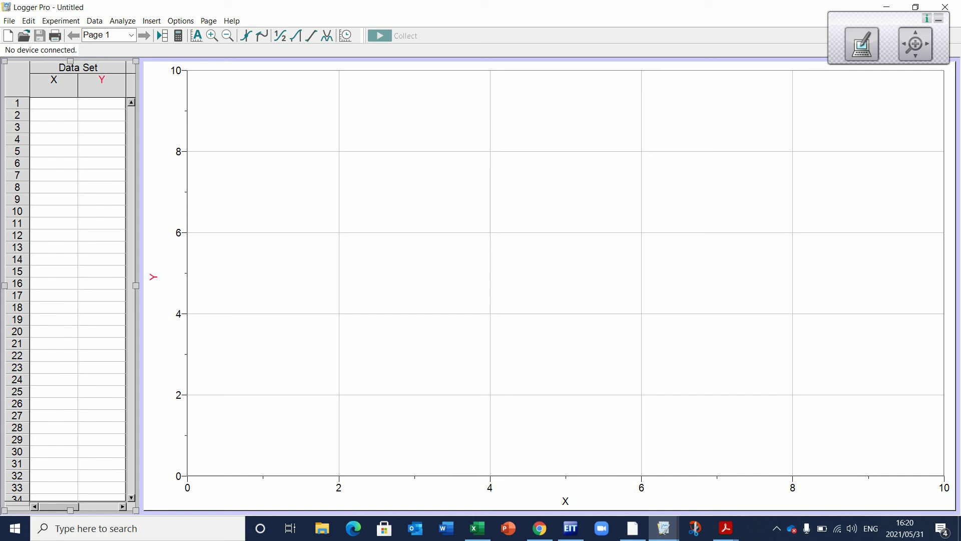
drag(136, 285, 328, 285)
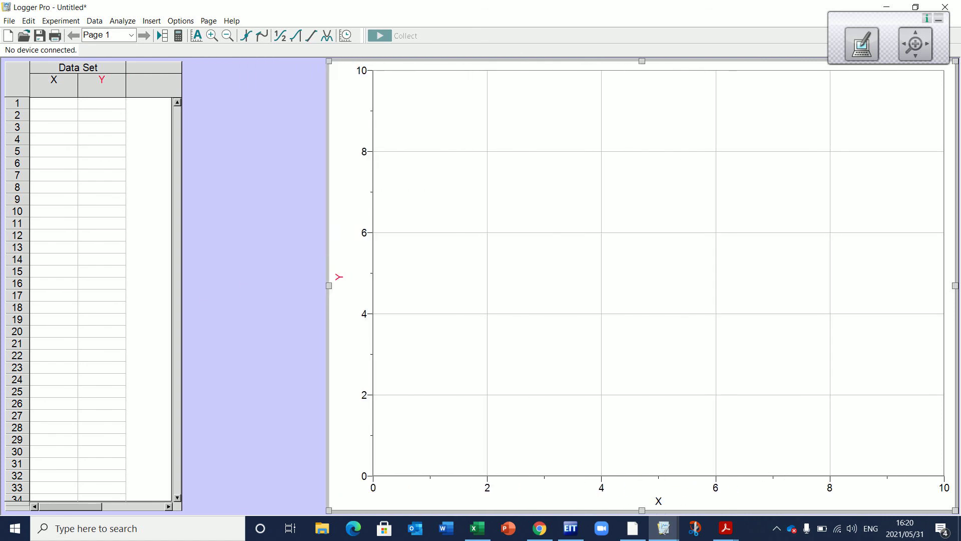
click(149, 280)
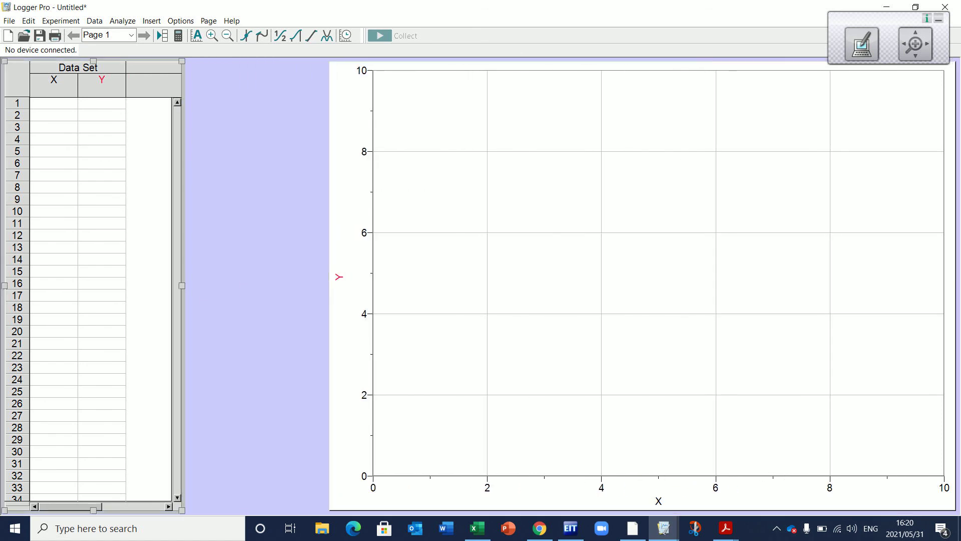
drag(181, 286, 216, 285)
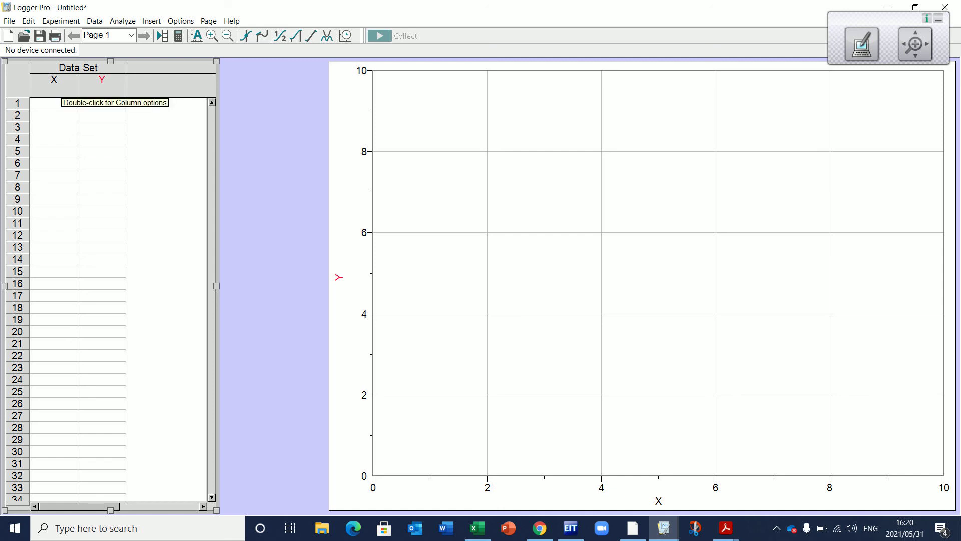
Step: Rename the X column of the data set to "Square root of T" and set its units to N^1/2
double_click(60, 87)
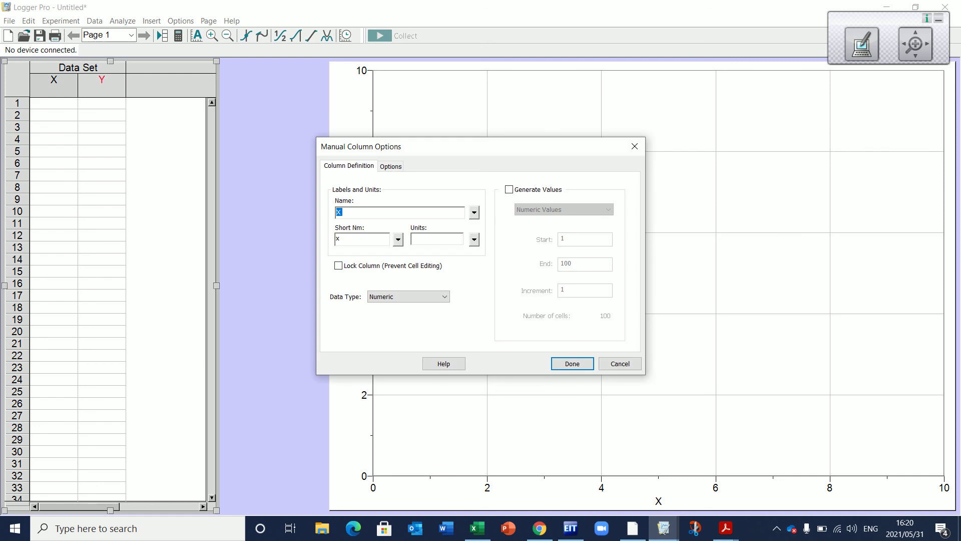
click(341, 212)
key(BackSpace)
text(Square root of T)
click(474, 212)
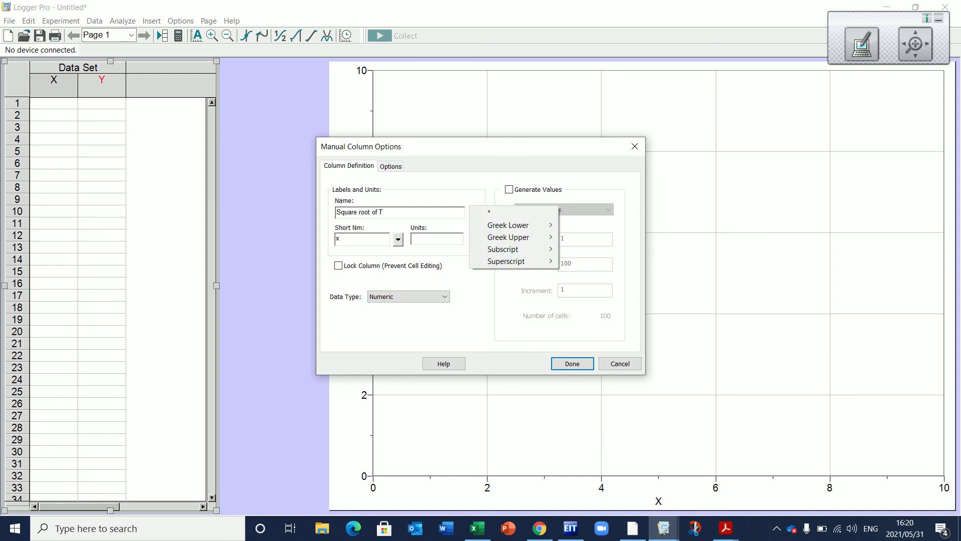
key(Escape)
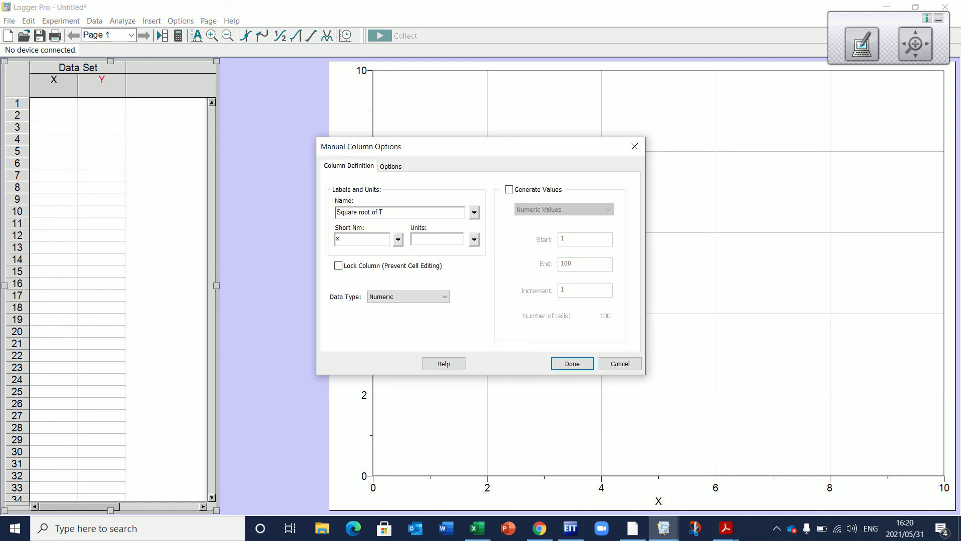
text(N)
text(^1/2)
click(474, 239)
mouse_move(505, 288)
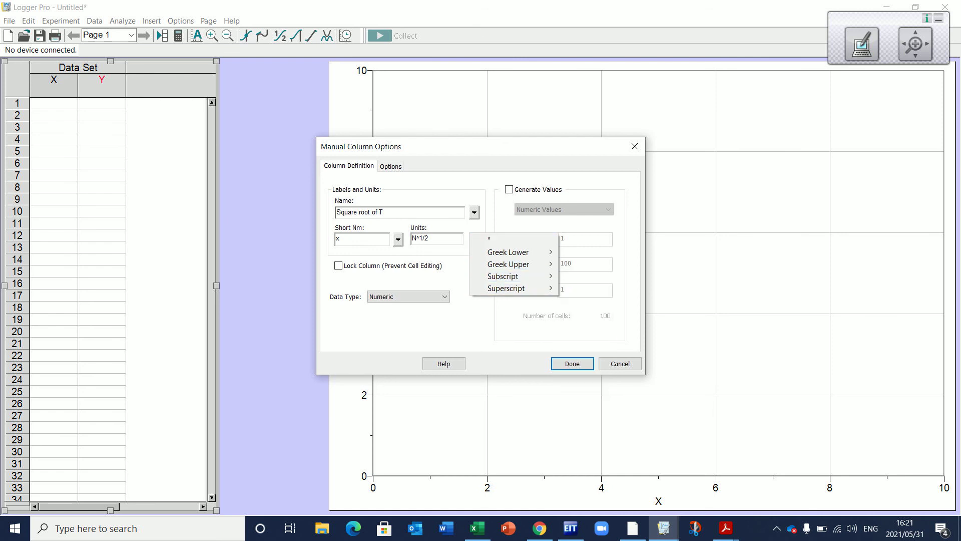
click(437, 239)
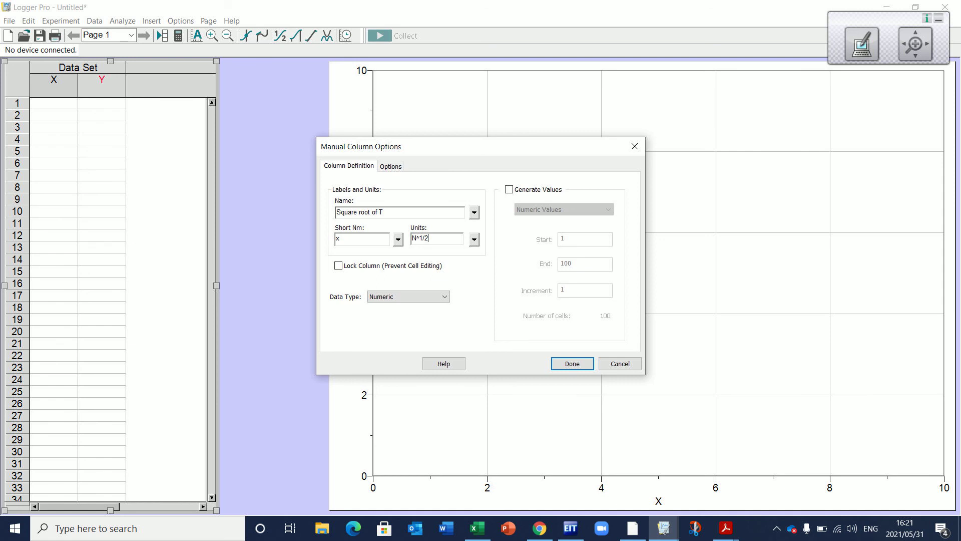
click(572, 363)
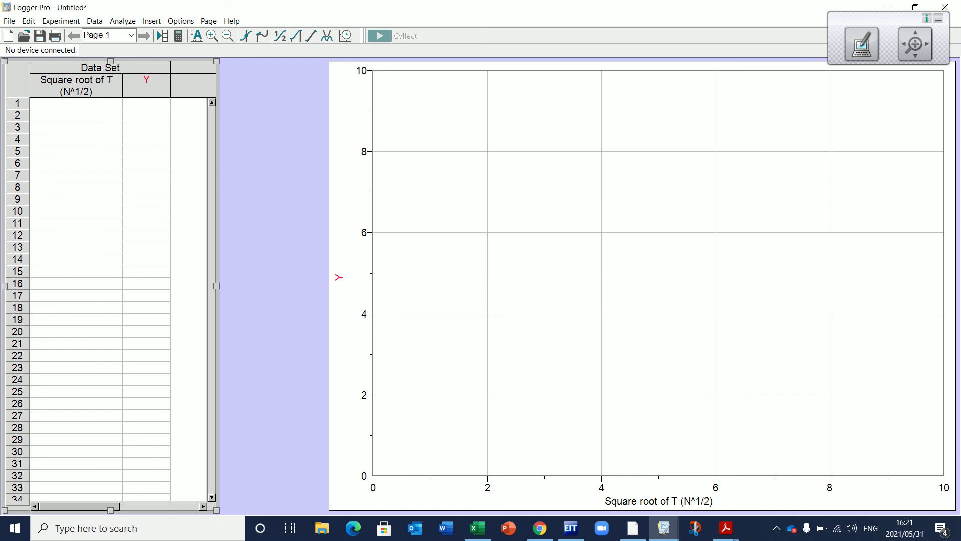
Step: Copy the five T½ values from Table 3 in Excel and paste them into the Square root of T column in Logger Pro, starting at row 1
click(477, 528)
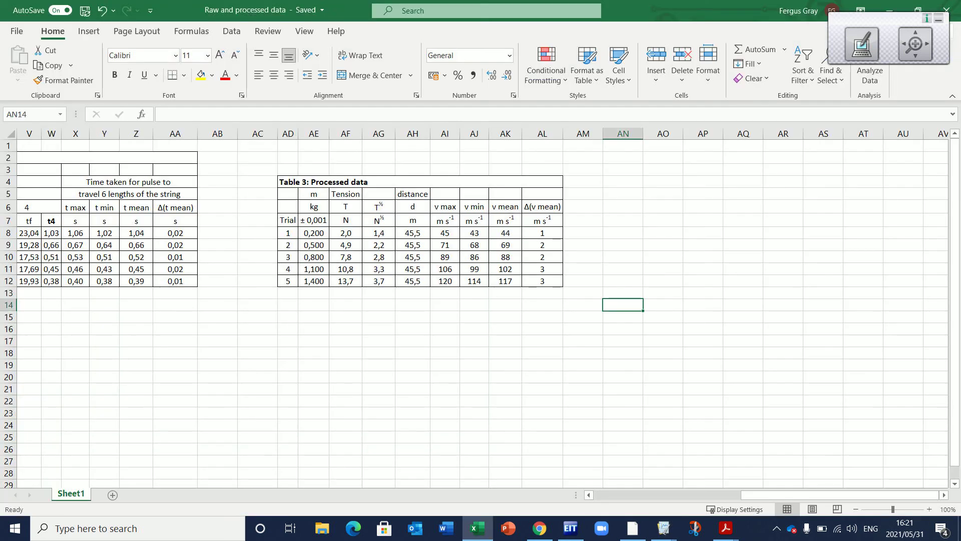
drag(378, 233, 379, 281)
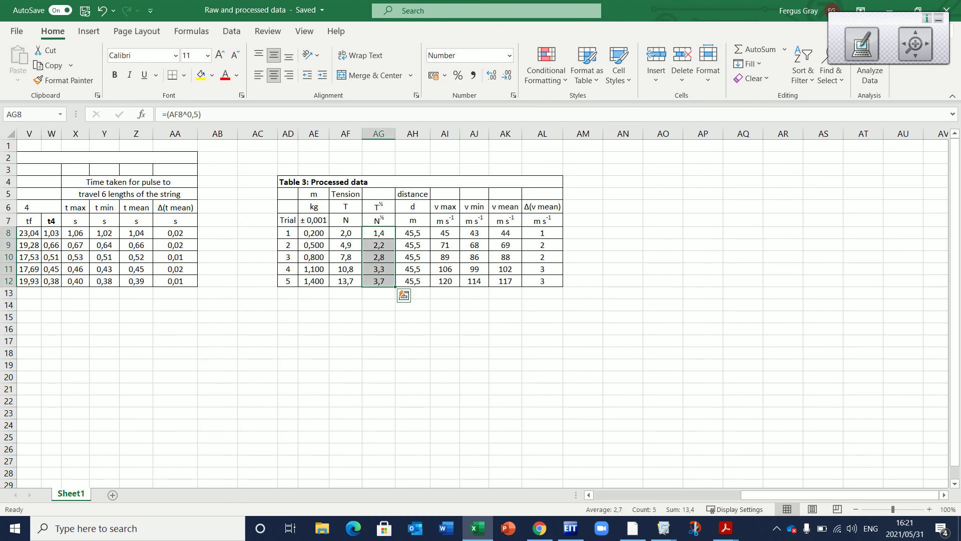
right_click(378, 280)
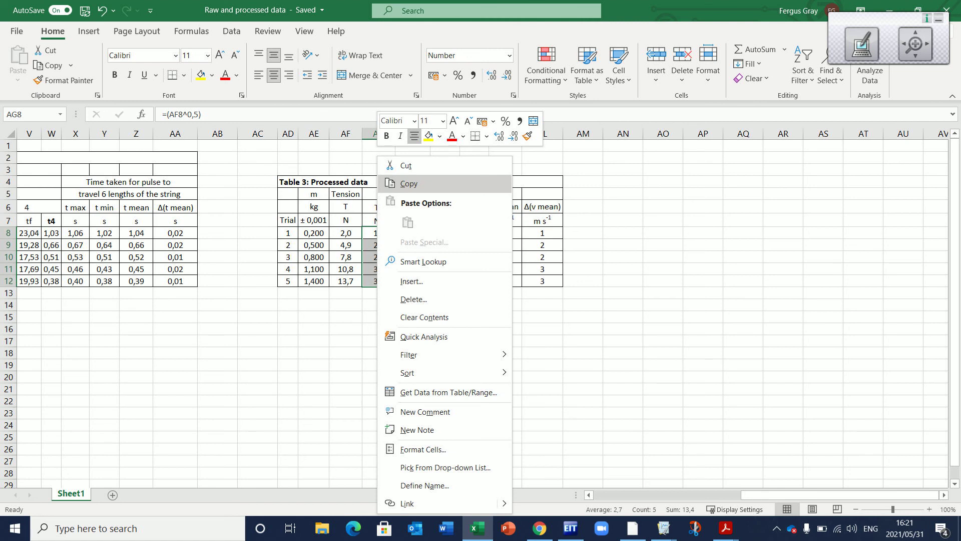
click(408, 183)
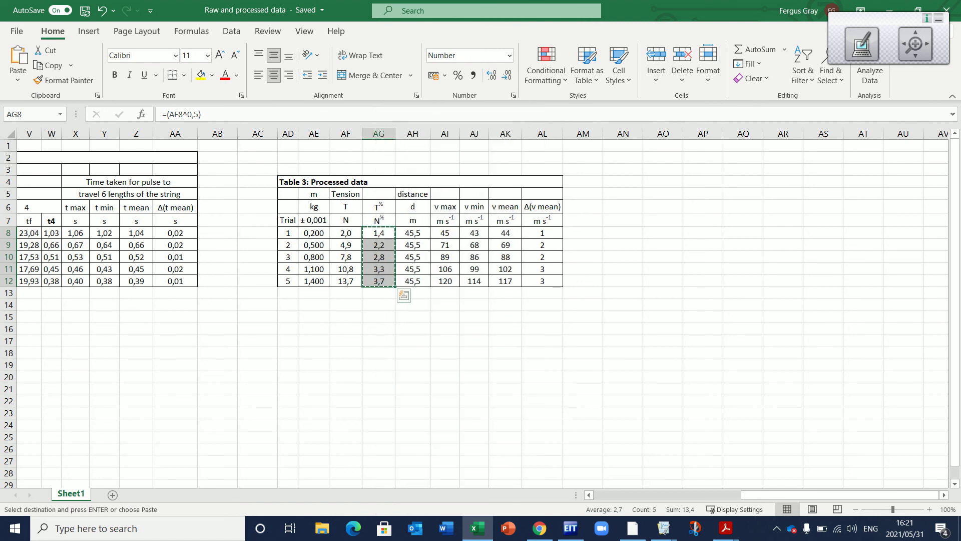
mouse_move(663, 528)
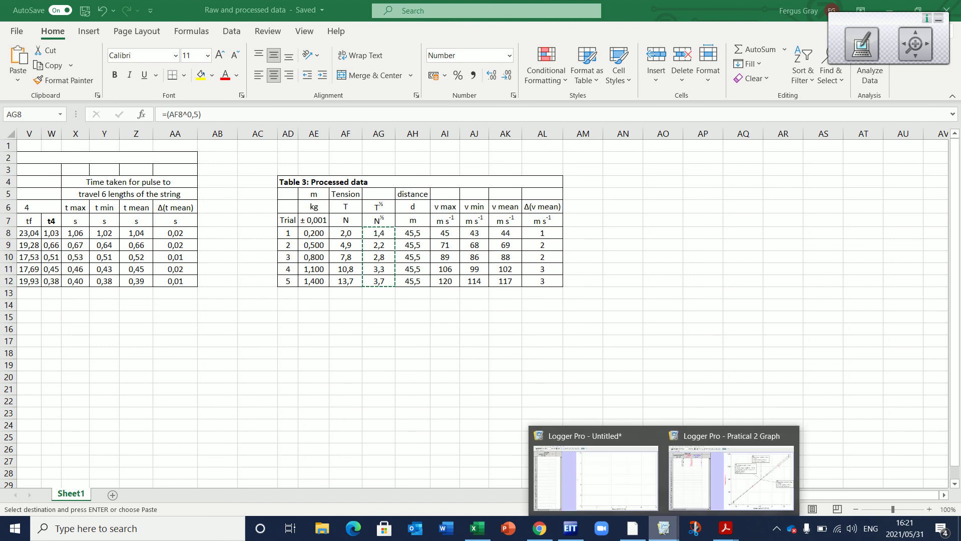
click(596, 473)
right_click(66, 104)
click(61, 103)
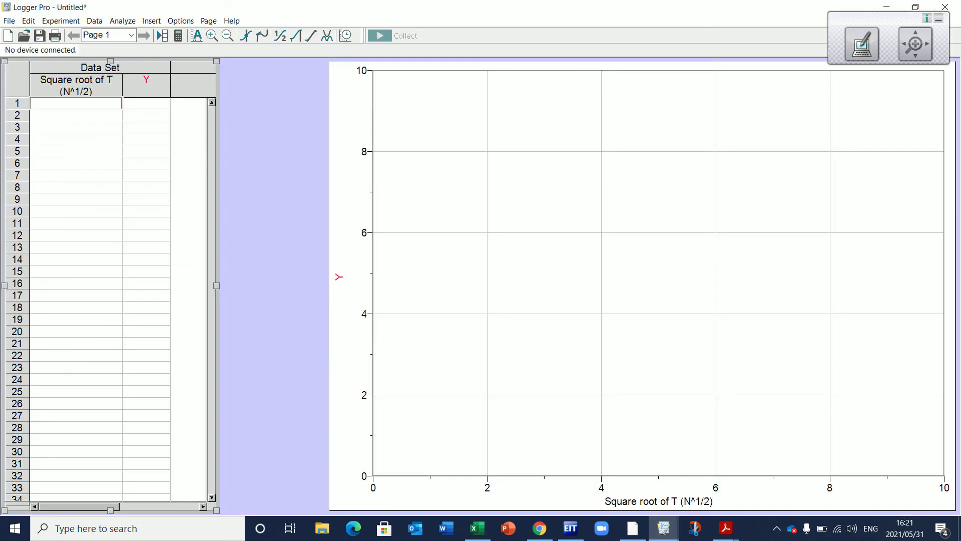
right_click(61, 104)
click(89, 187)
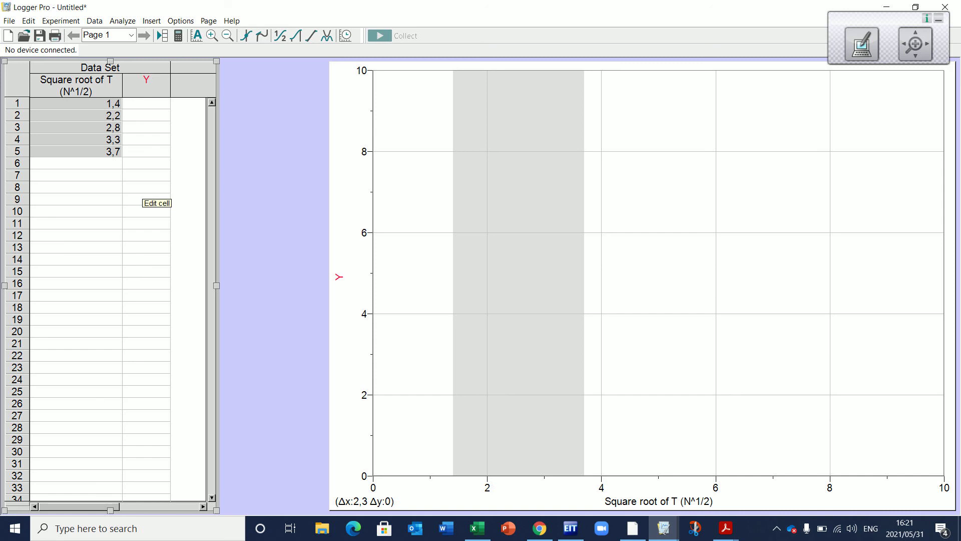
click(142, 188)
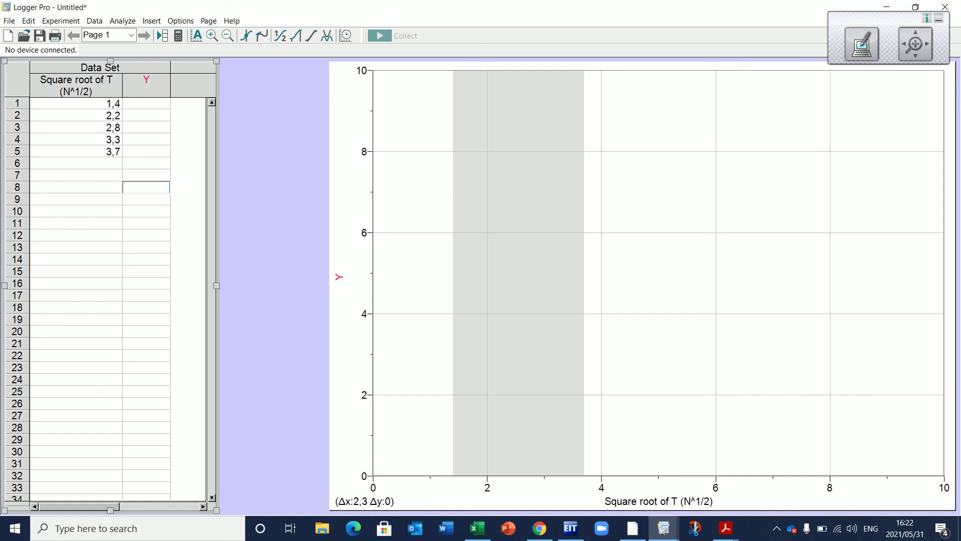
Step: Rename the Y column to "v mean" and set its units to m s⁻¹ with a superscript minus one
double_click(146, 85)
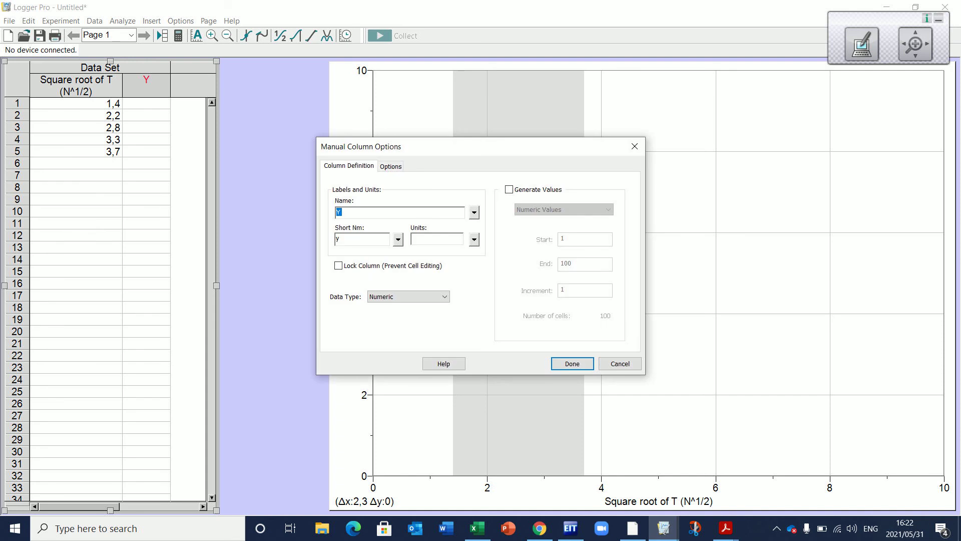
click(340, 213)
key(BackSpace)
text(v mean)
text(m)
click(473, 240)
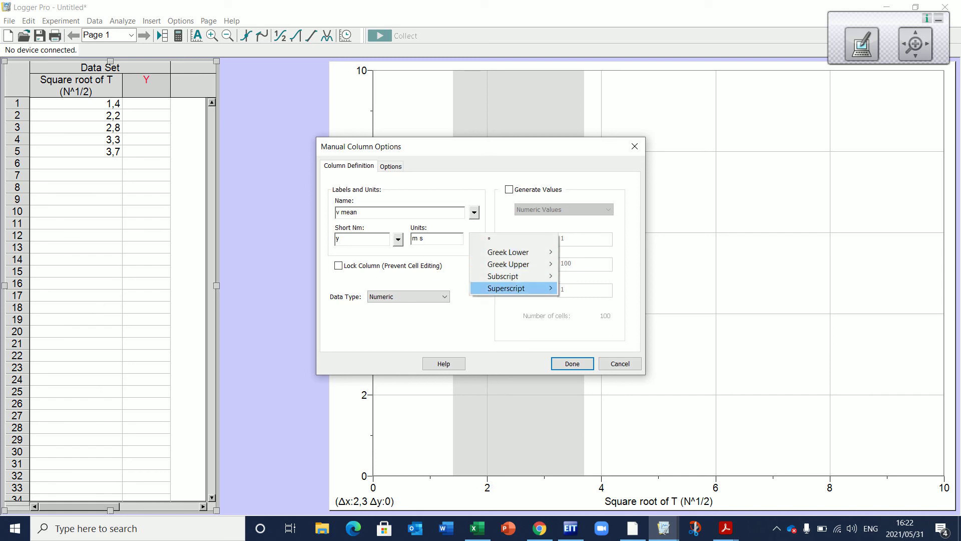
mouse_move(506, 288)
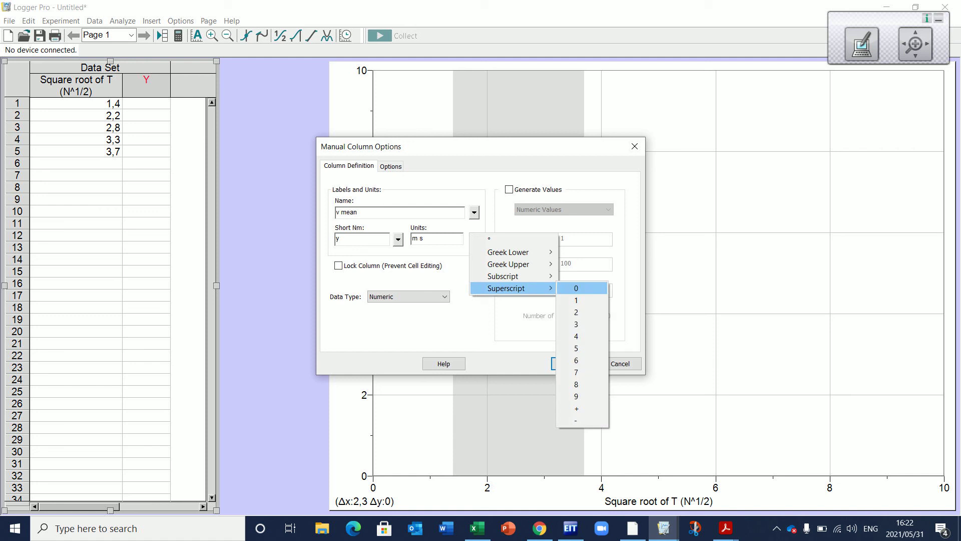
click(576, 420)
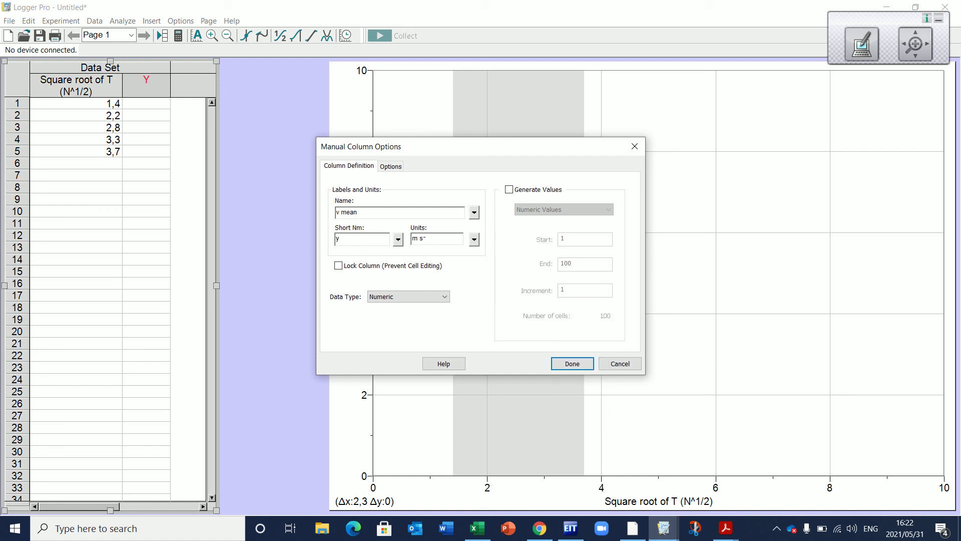
click(474, 239)
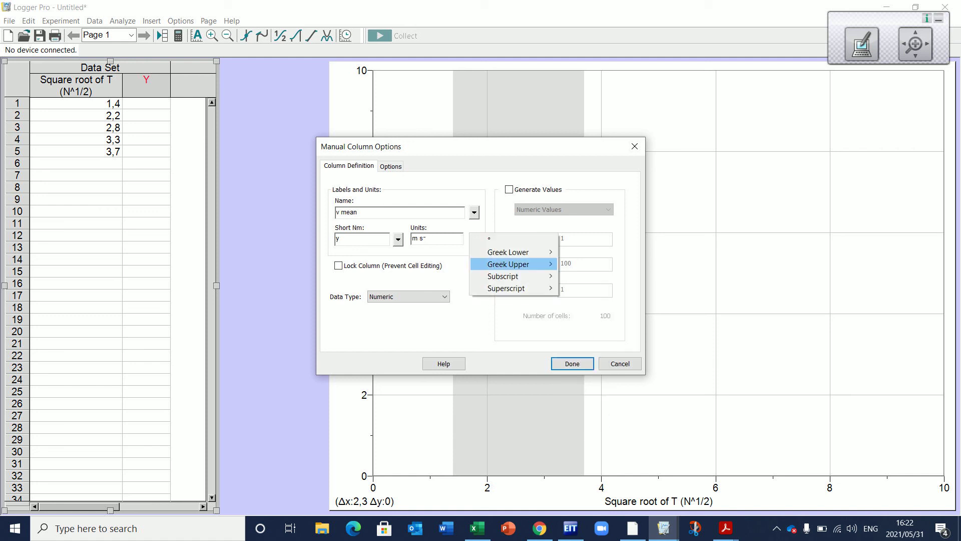
mouse_move(505, 288)
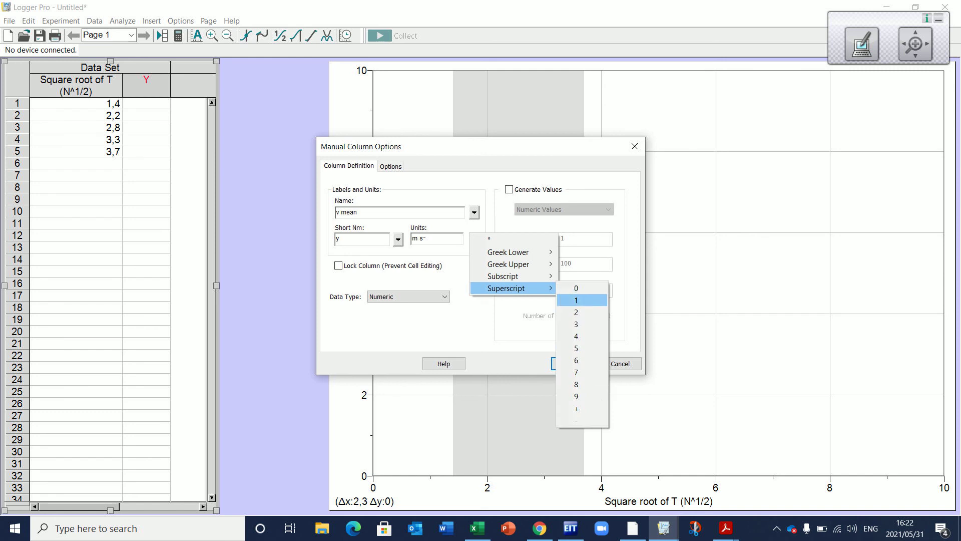
click(576, 300)
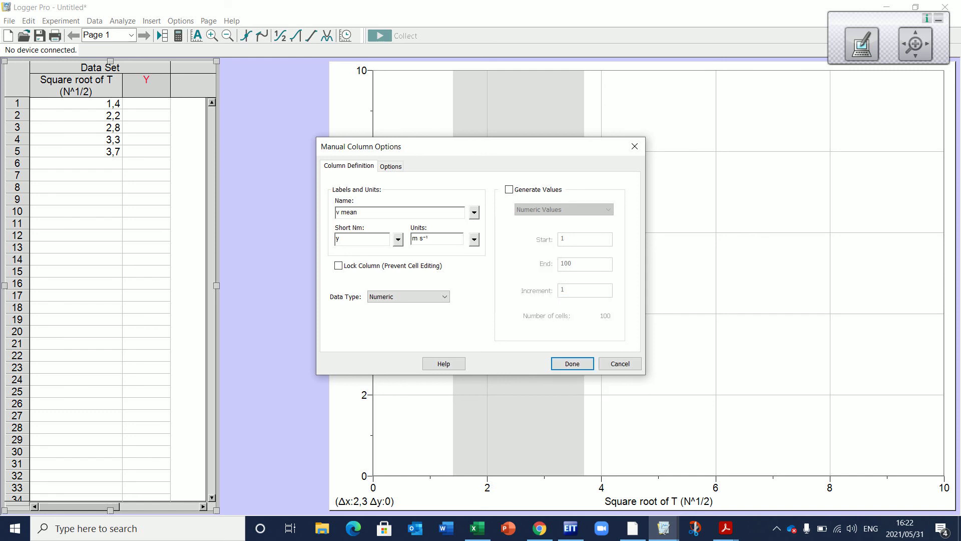
click(571, 364)
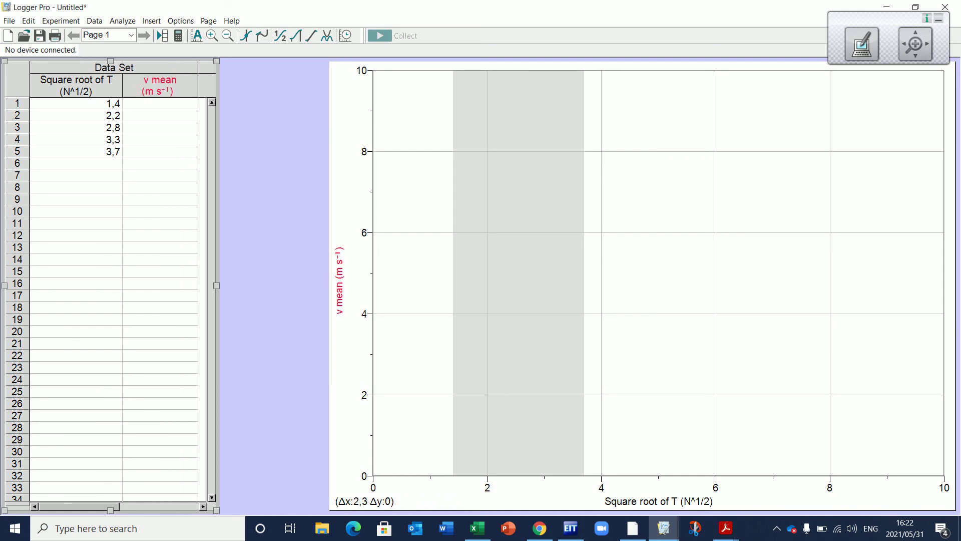
Step: Widen the data table, then copy the five v mean values from Table 3 in Excel and paste them into Logger Pro's v mean column from row 1
drag(216, 285, 304, 285)
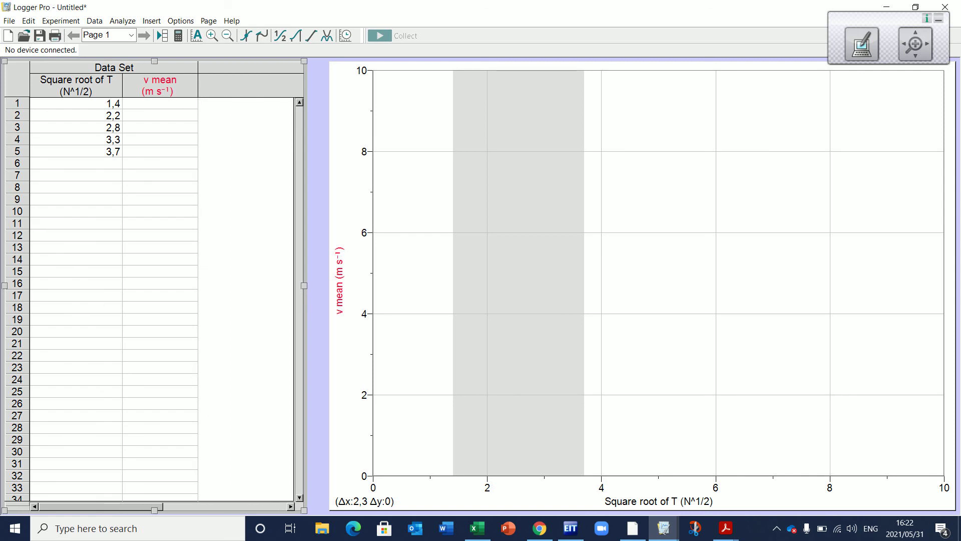
click(477, 528)
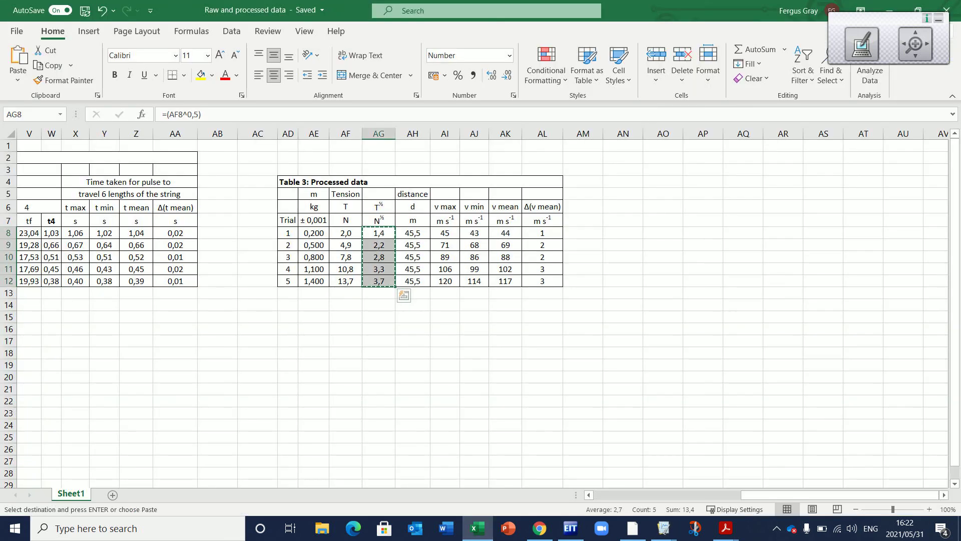
drag(505, 232, 505, 281)
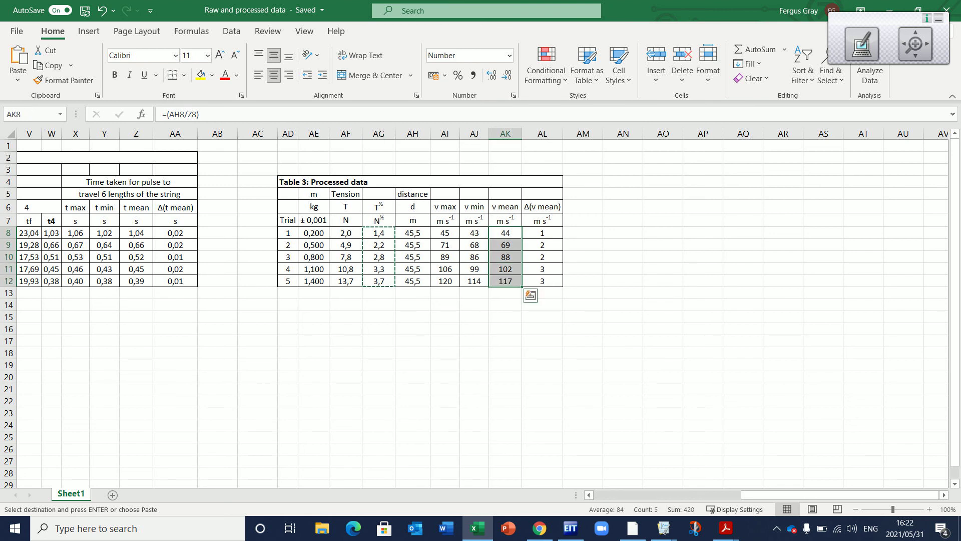
right_click(504, 270)
click(535, 184)
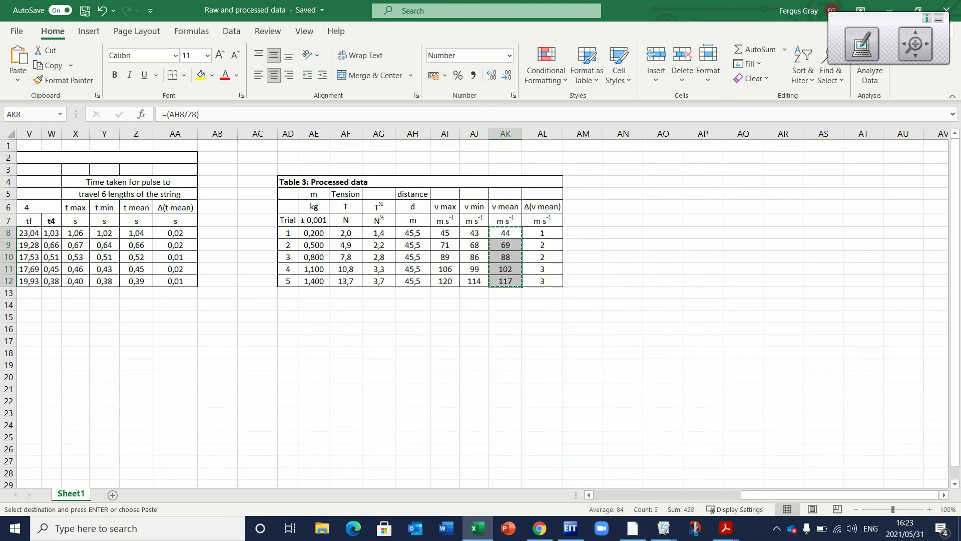
click(663, 528)
click(596, 471)
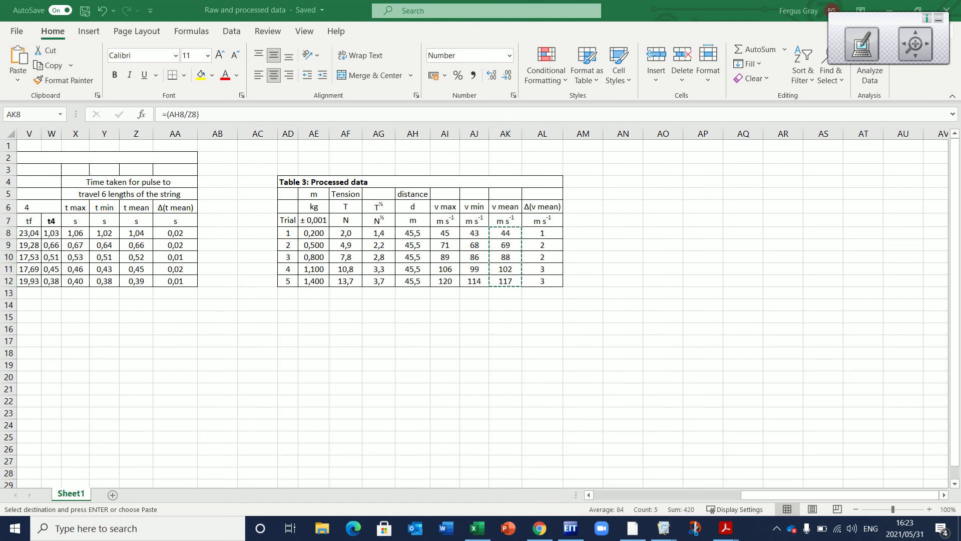
click(664, 528)
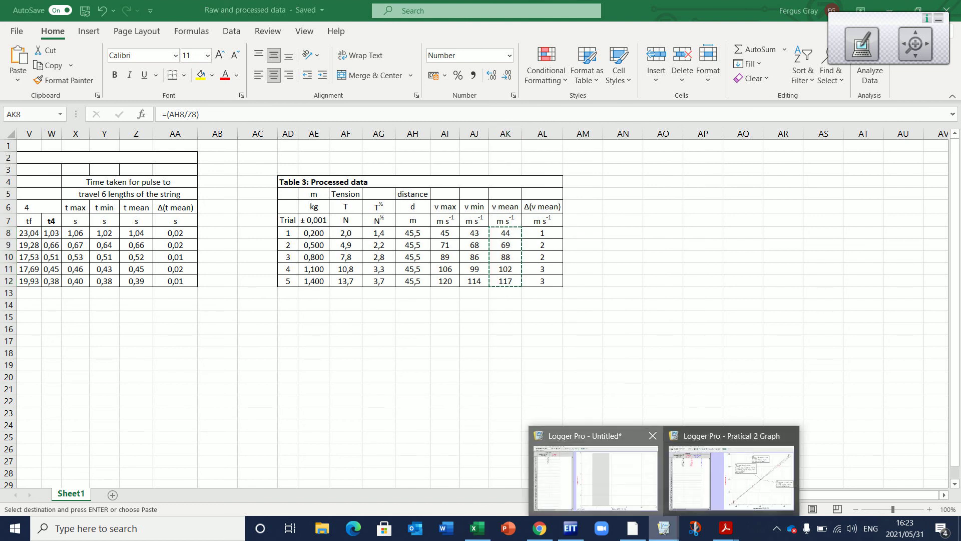
click(591, 475)
right_click(149, 105)
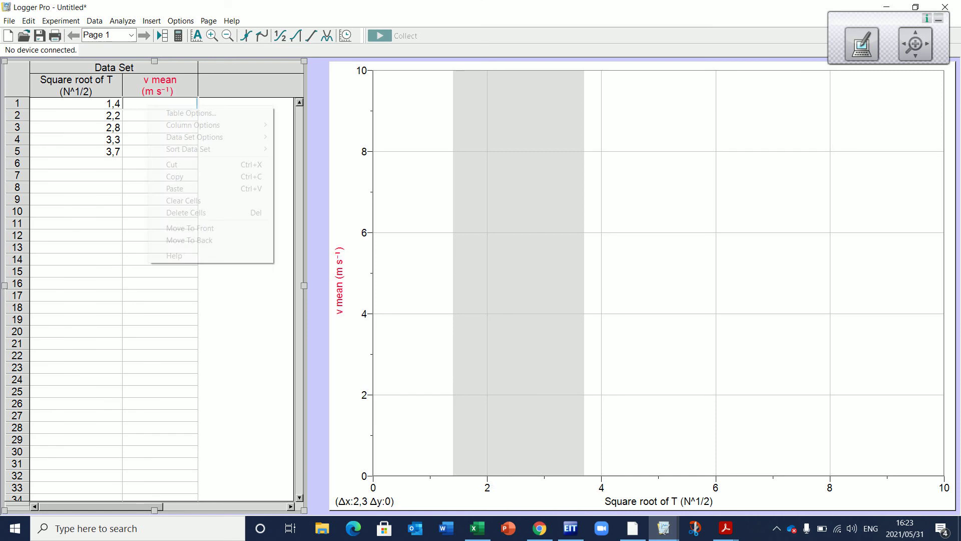
click(174, 188)
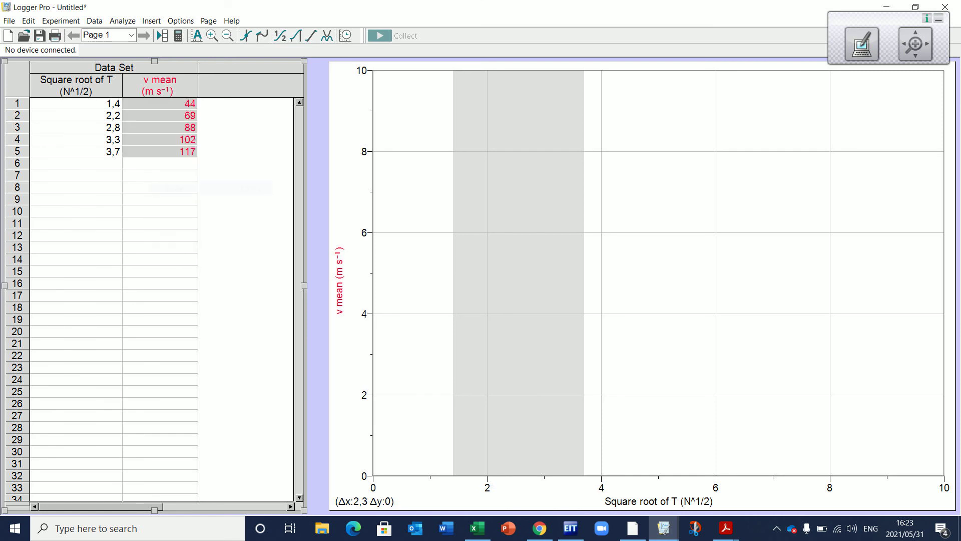
click(160, 200)
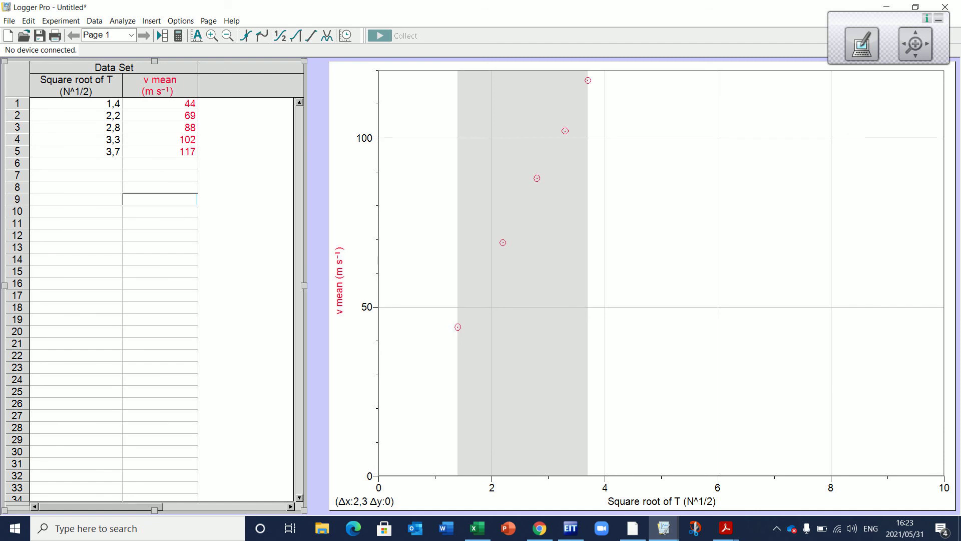
Step: Autoscale the graph to its data points and stretch it across the whole page, over the data table
click(651, 190)
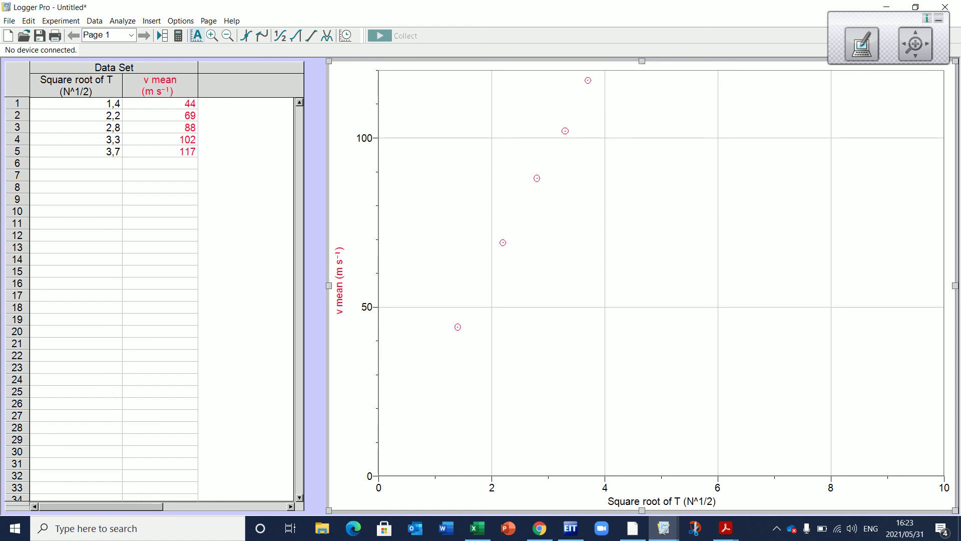
click(196, 35)
click(197, 36)
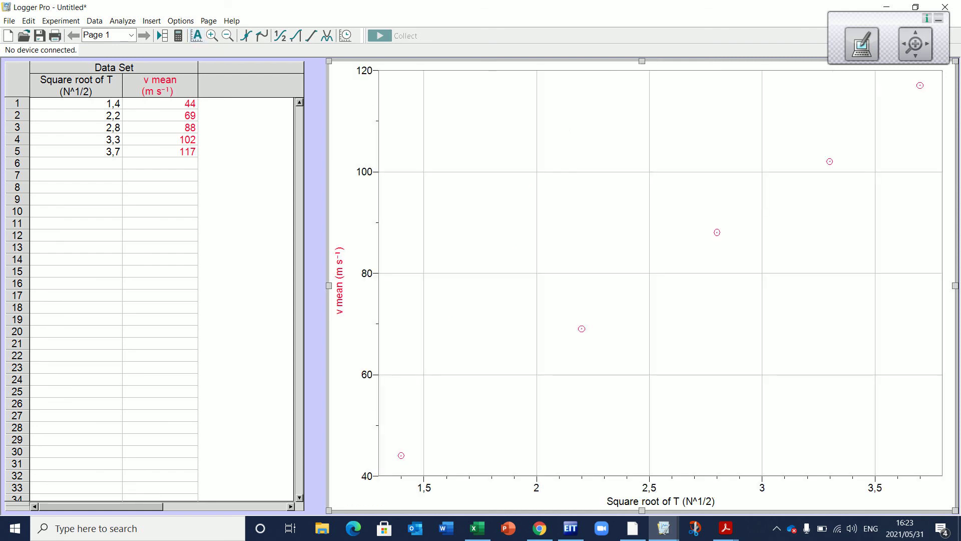
drag(327, 286, 4, 286)
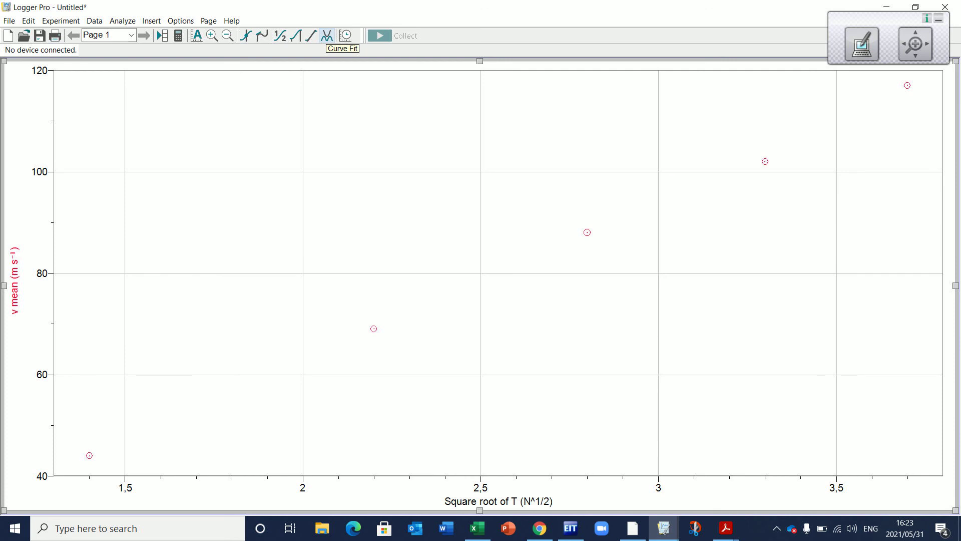
Step: Fit a linear curve, mx+b, with automatic fit type to the v mean data and add it to the graph
click(326, 36)
click(327, 36)
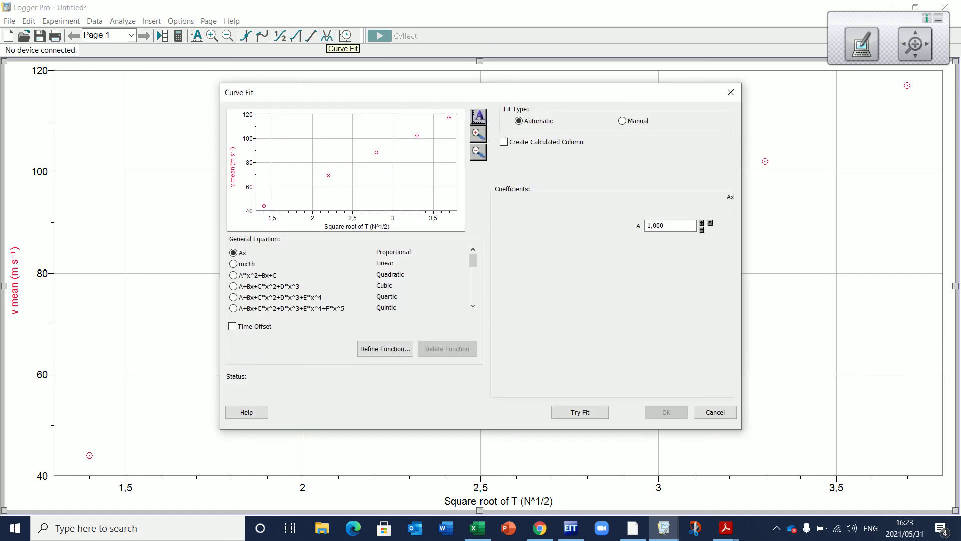
scroll(300, 280, down, 6)
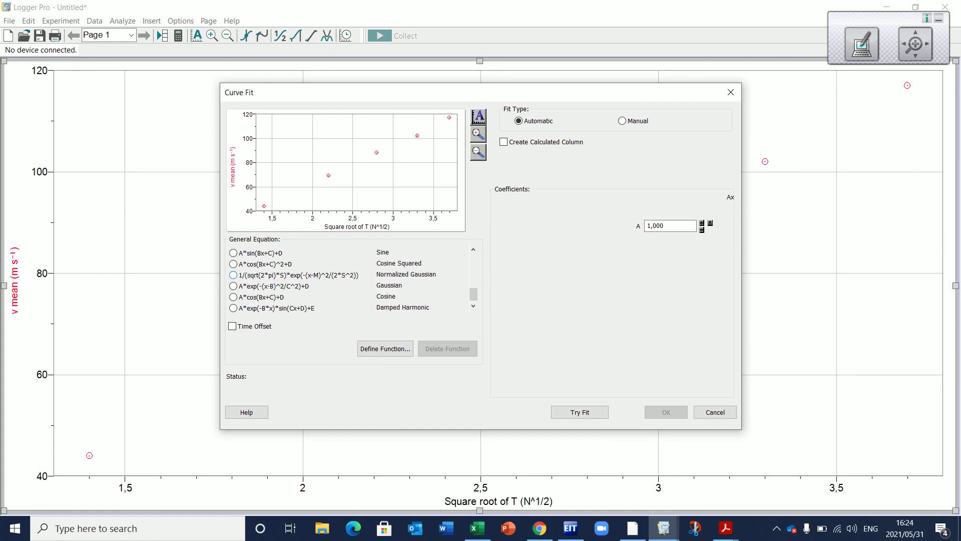
scroll(300, 281, up, 6)
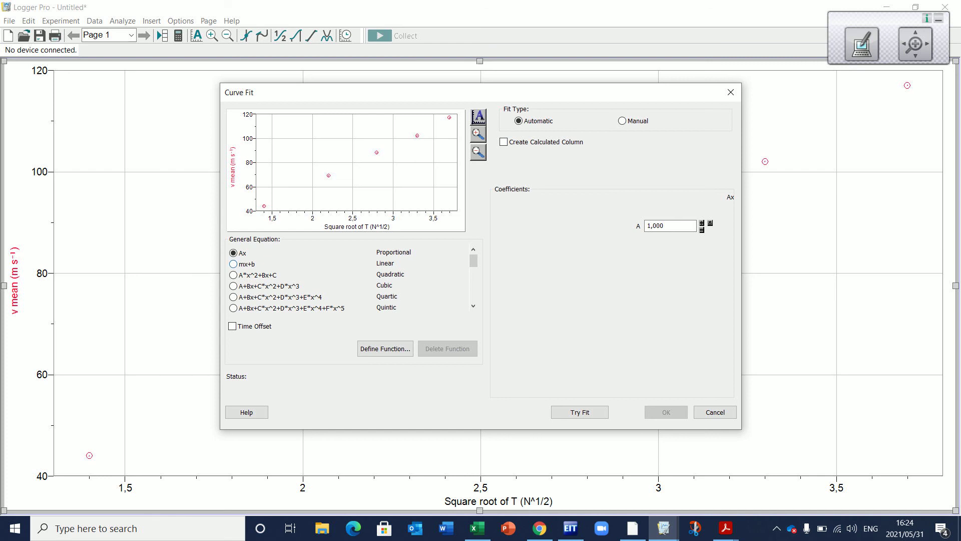
click(234, 264)
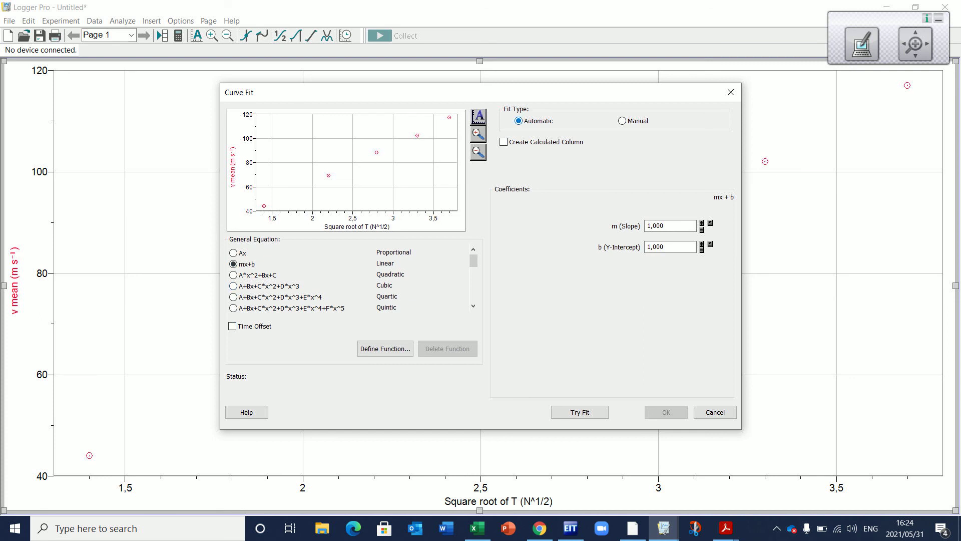
click(579, 412)
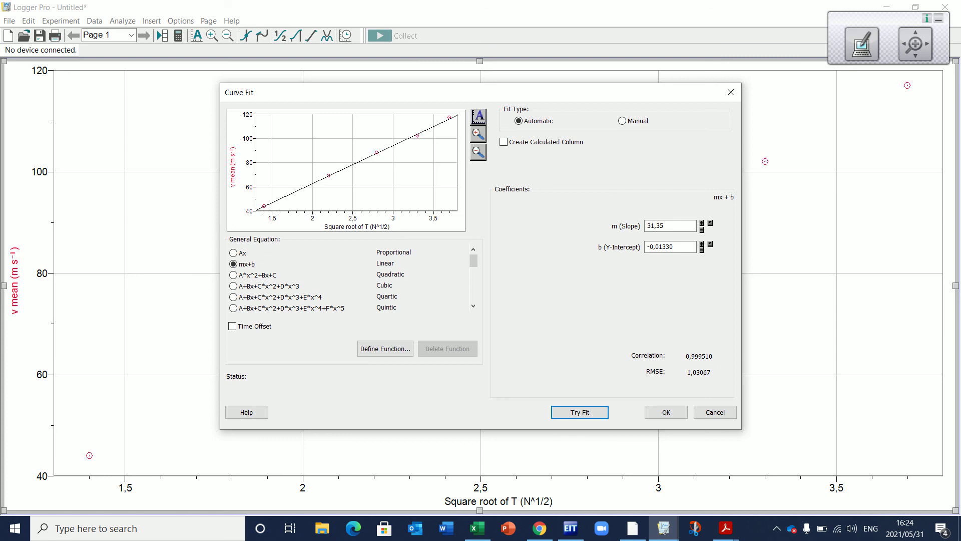
click(666, 412)
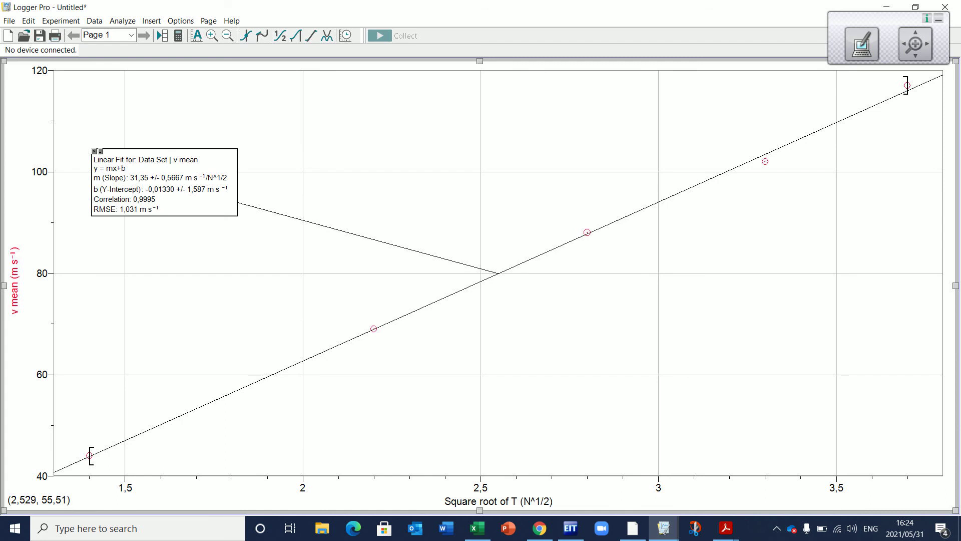
Step: Reposition the linear fit results box above the fitted line and narrow the graph to uncover the data table
drag(186, 186, 319, 145)
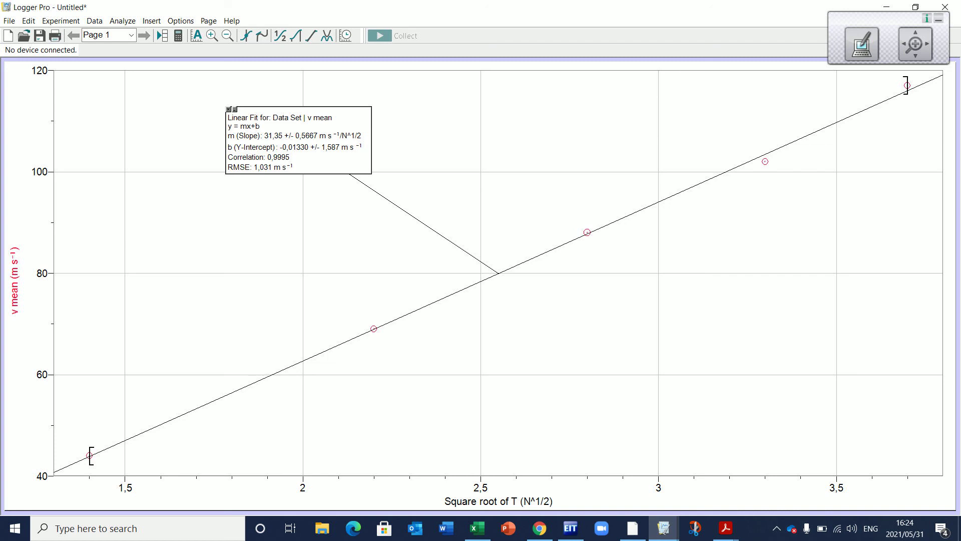
drag(298, 140, 232, 138)
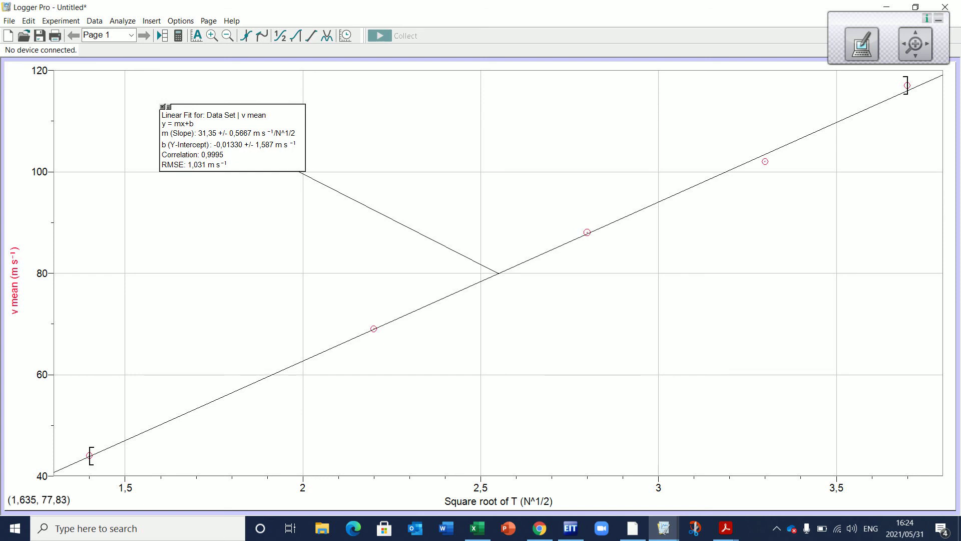
click(173, 284)
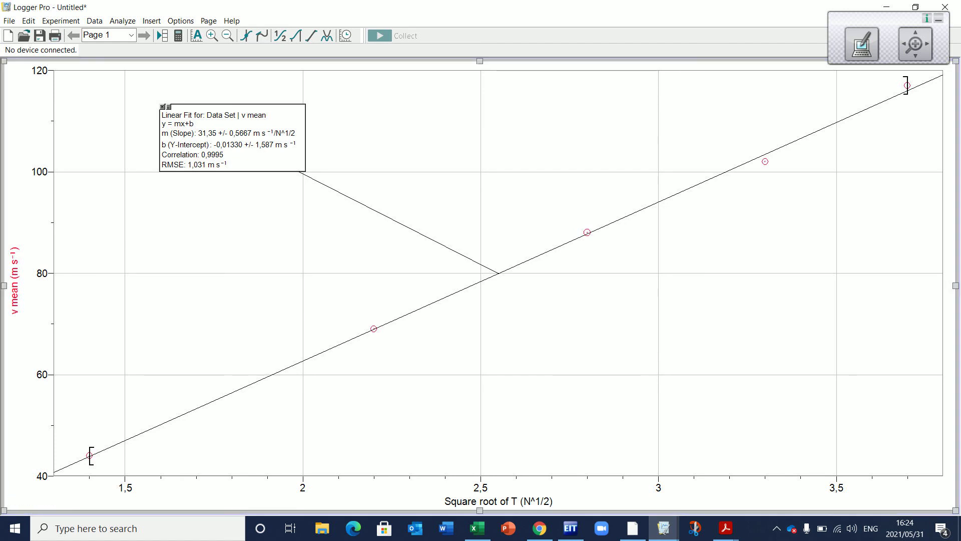
drag(4, 285, 361, 285)
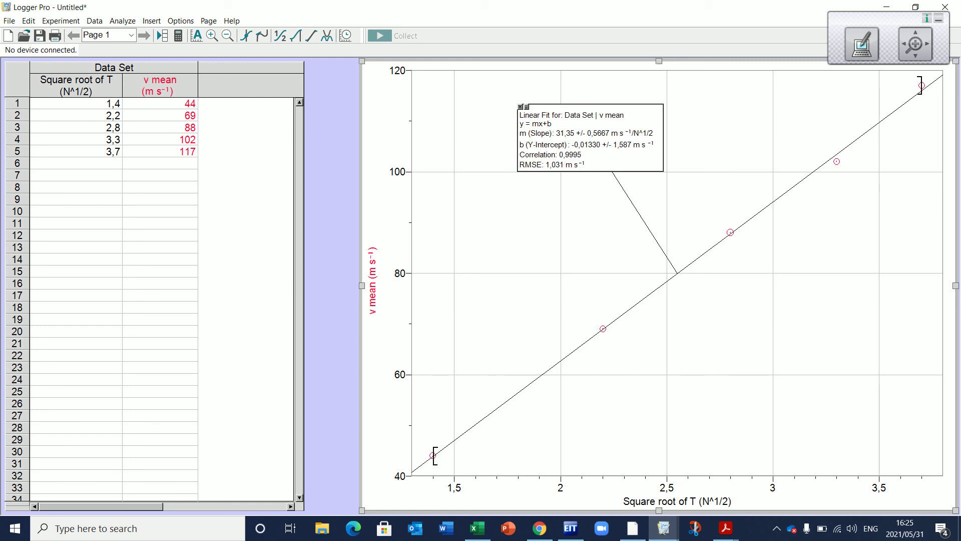
Step: Review the Δ(v mean) uncertainties of Table 3 in Excel and return to the untitled Logger Pro document
click(160, 85)
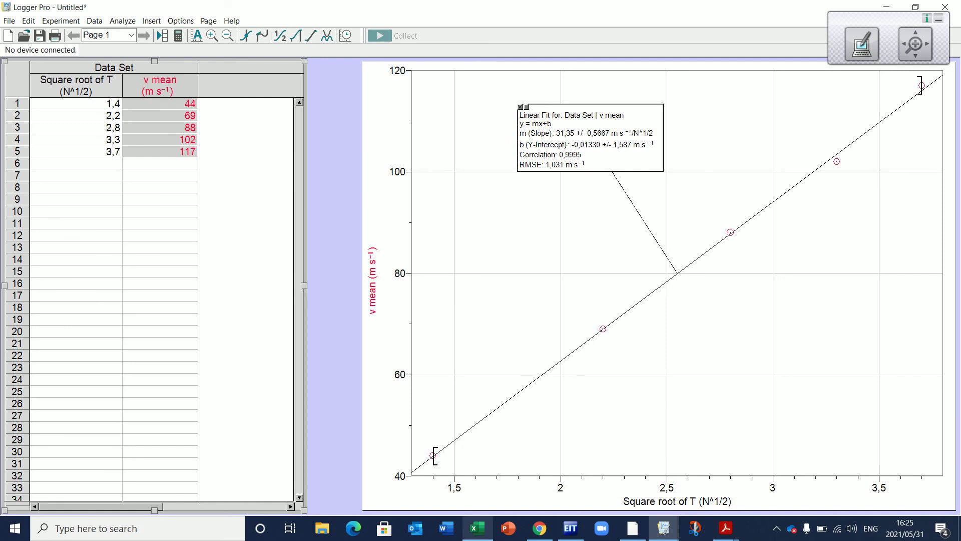
click(477, 528)
drag(542, 233, 542, 280)
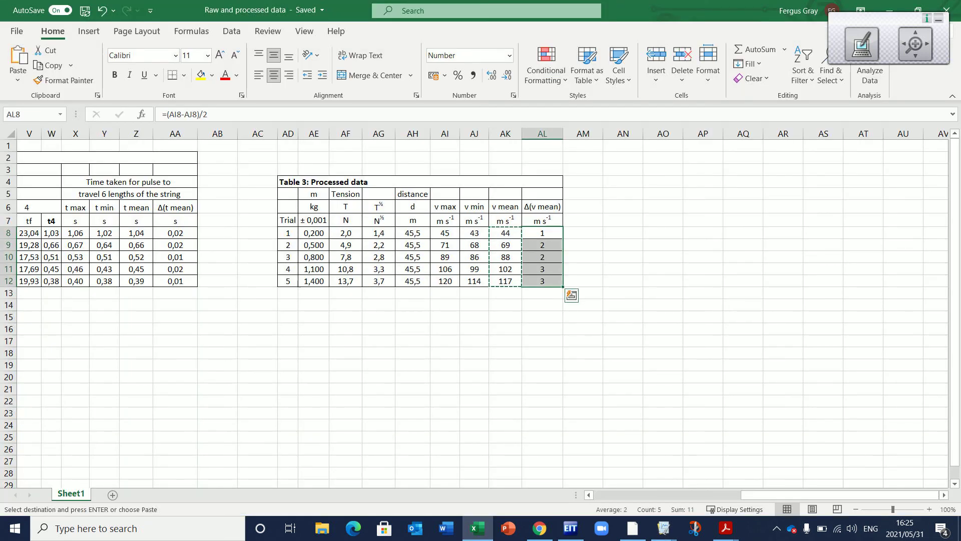
click(622, 245)
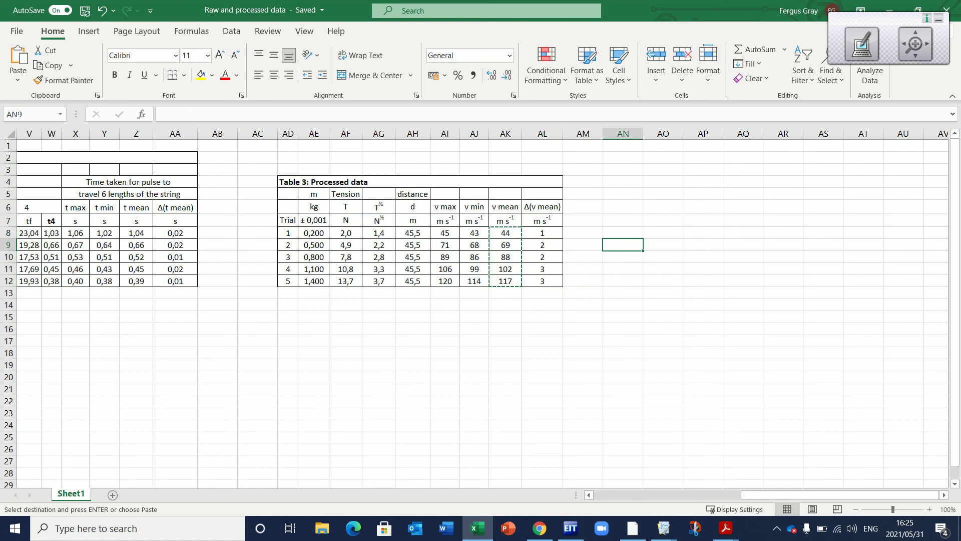
double_click(582, 220)
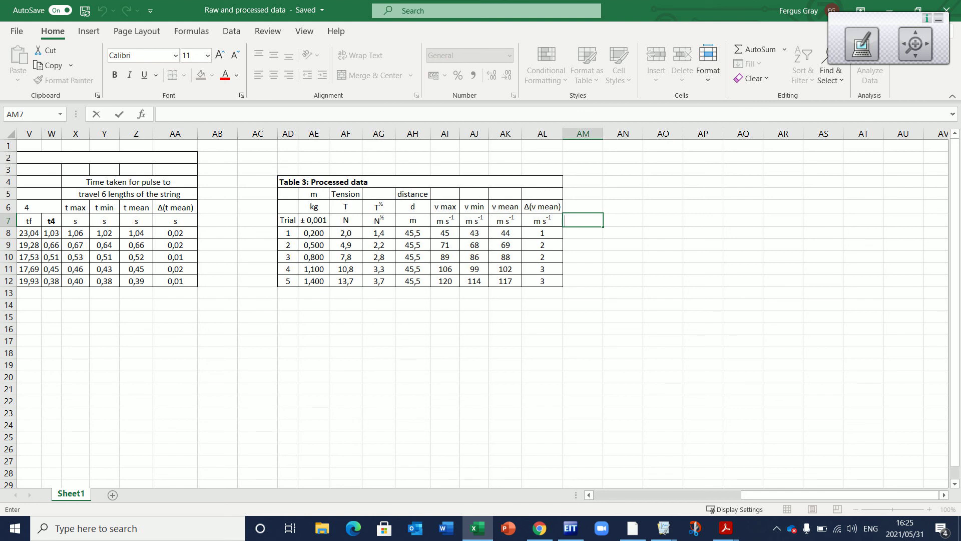
click(542, 281)
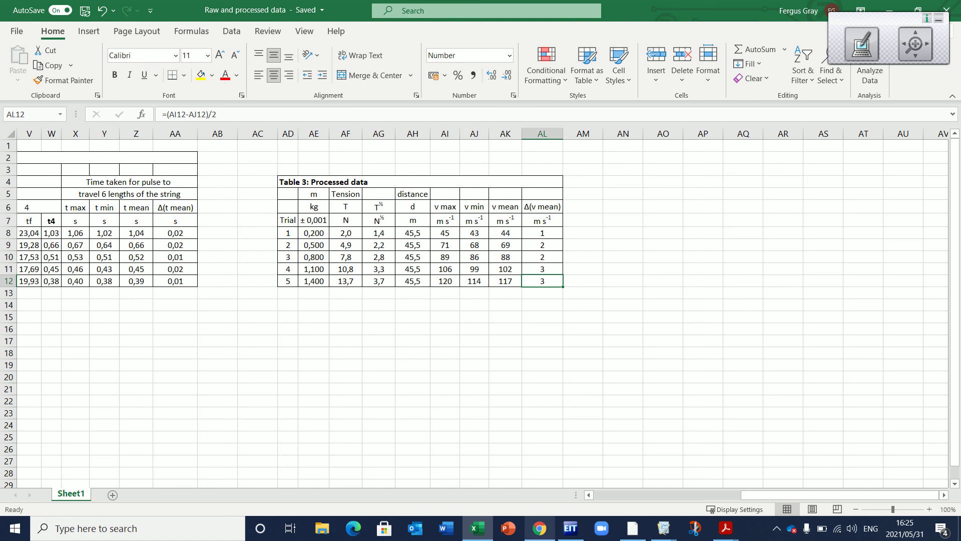
mouse_move(664, 528)
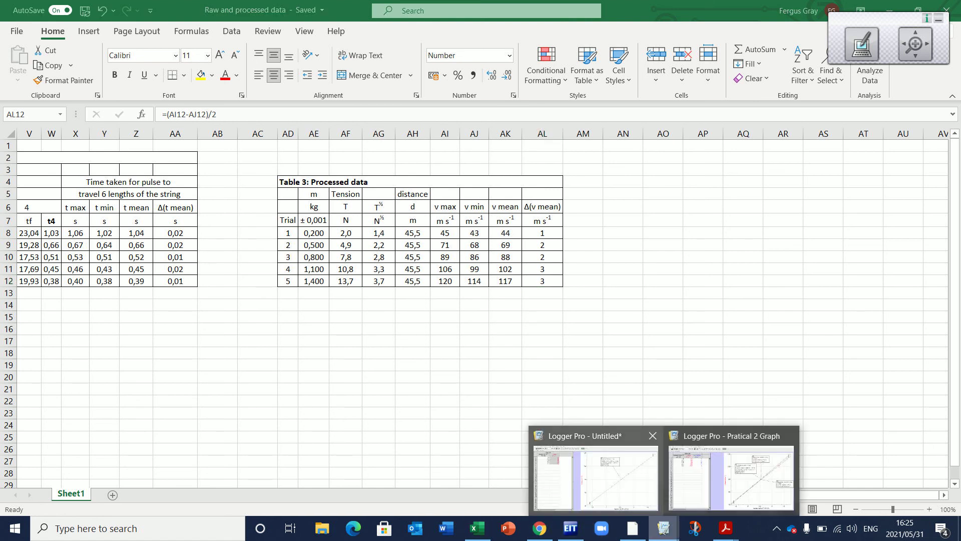
click(601, 465)
click(160, 163)
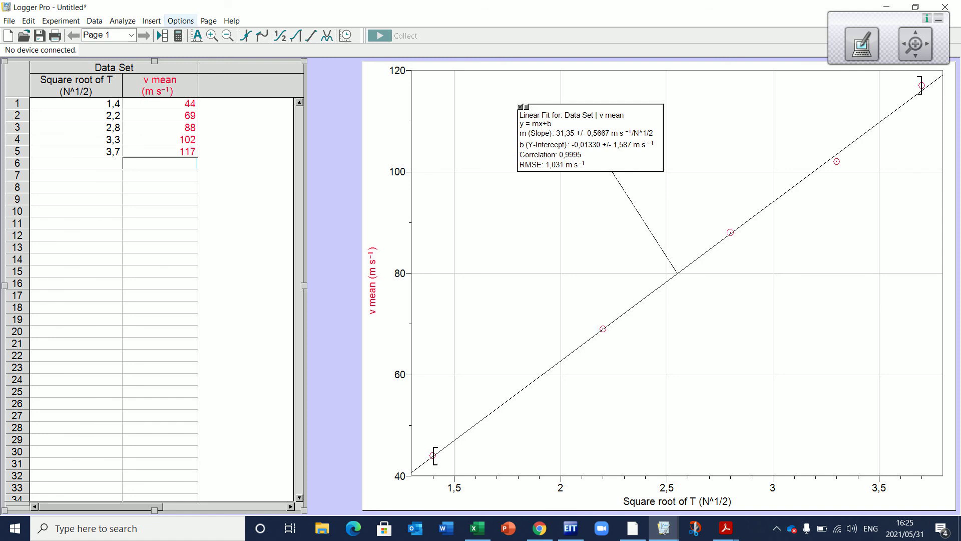
Step: Start a new manual column in the data set and name it Δ(v mean), using the uppercase Greek delta
click(95, 20)
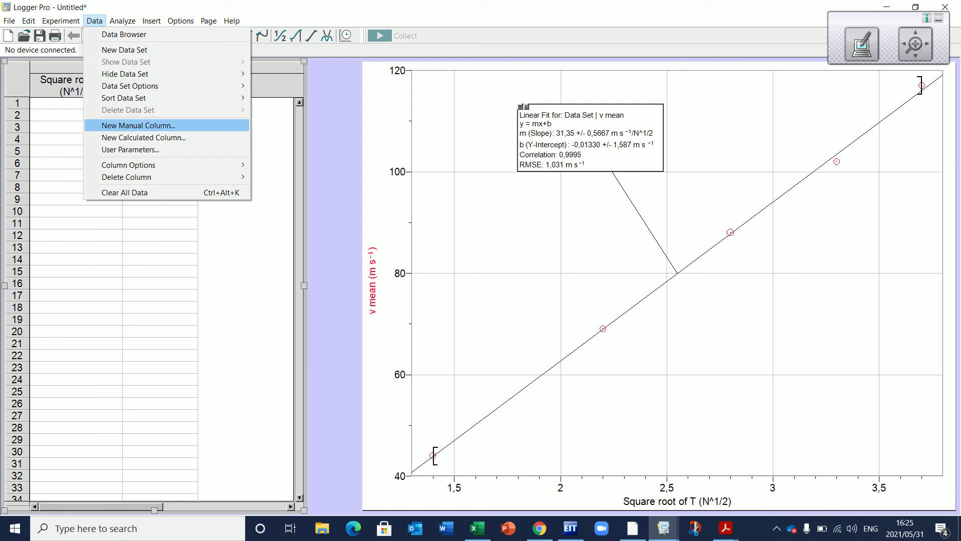
key(Return)
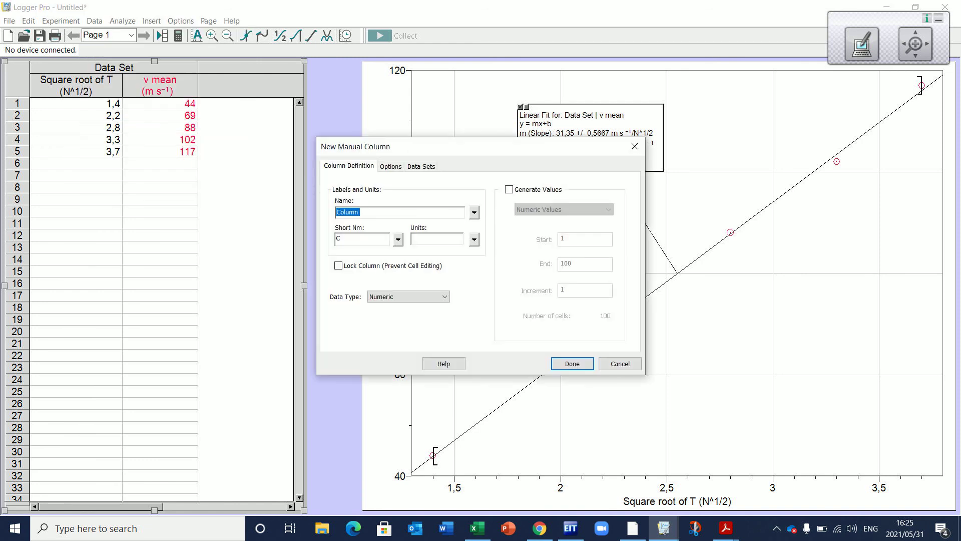
click(359, 213)
key(BackSpace)
key(BackSpace)
key(BackSpace)
key(BackSpace)
key(BackSpace)
key(BackSpace)
click(473, 212)
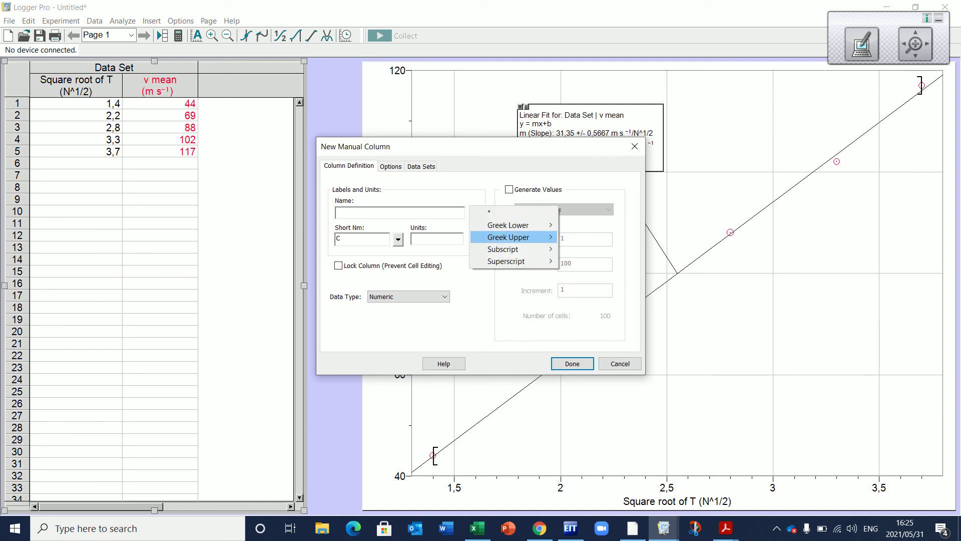
mouse_move(515, 237)
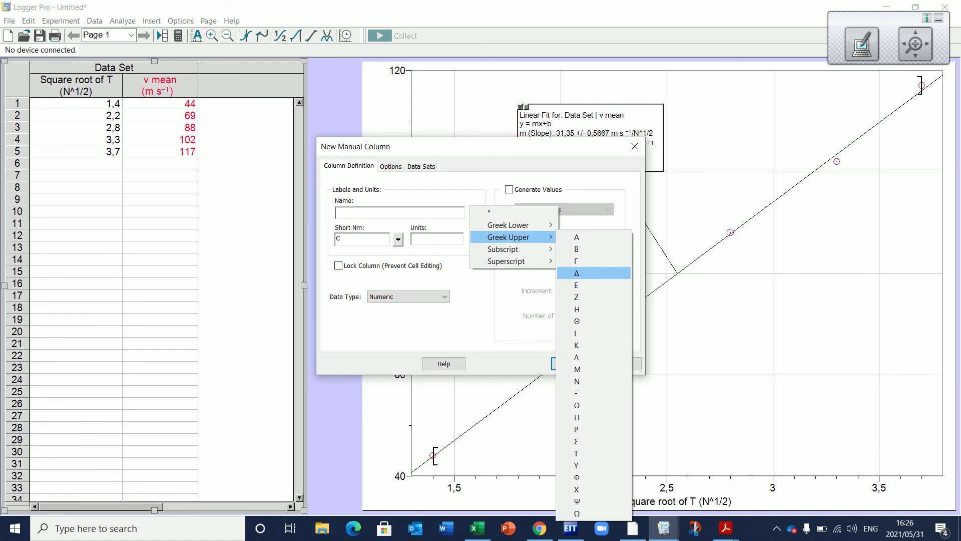
click(576, 273)
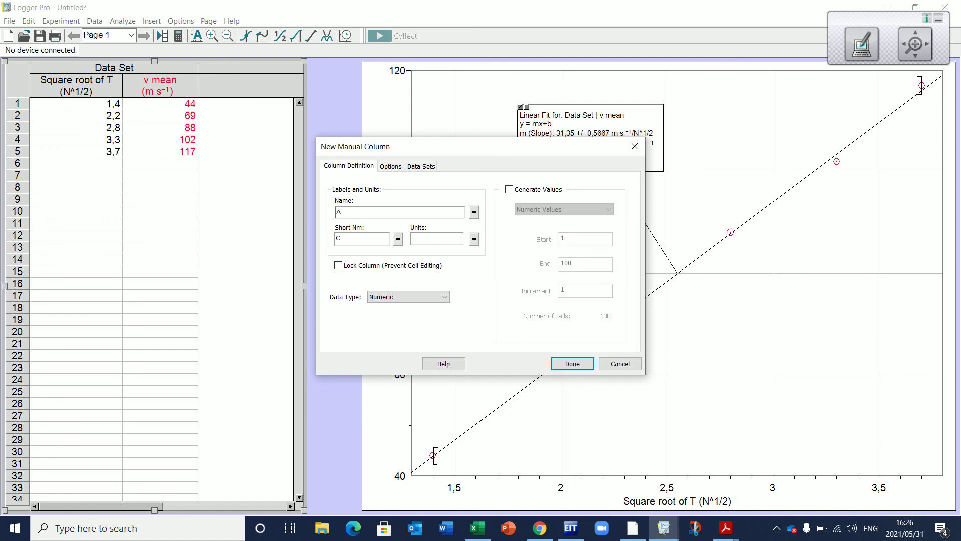
text(v)
key(BackSpace)
text((v mean)
Step: Set the new column's units to m s⁻¹ with a superscript minus one and create the column
text(m s)
click(474, 239)
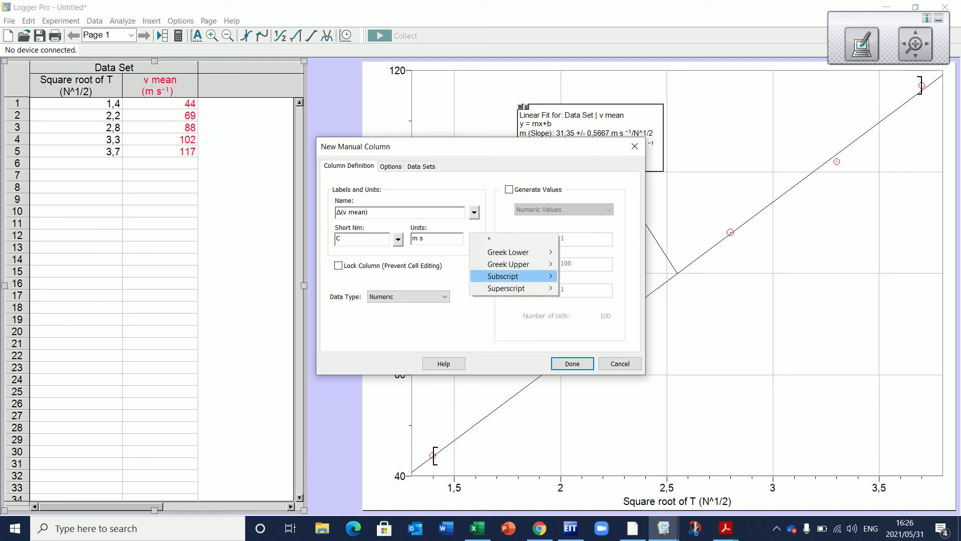
mouse_move(520, 289)
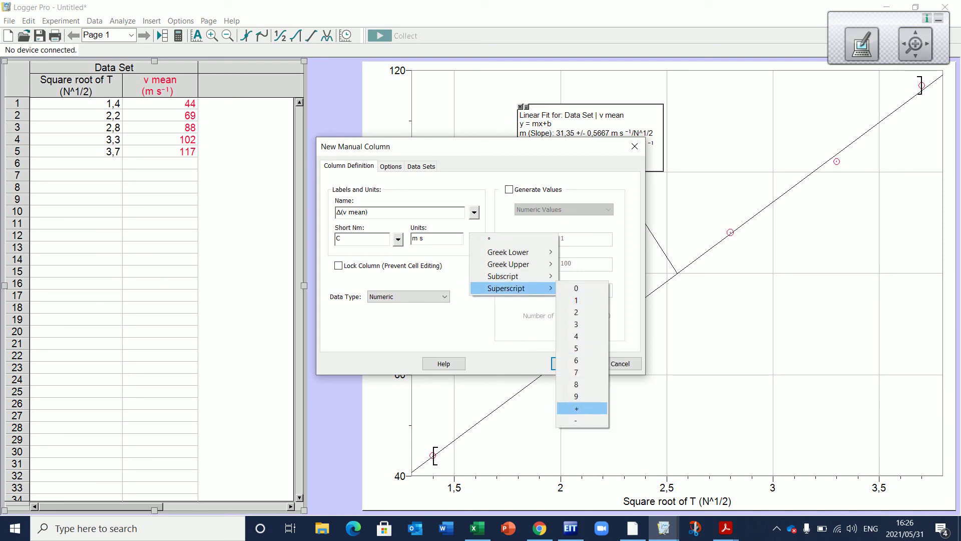
click(575, 419)
click(473, 239)
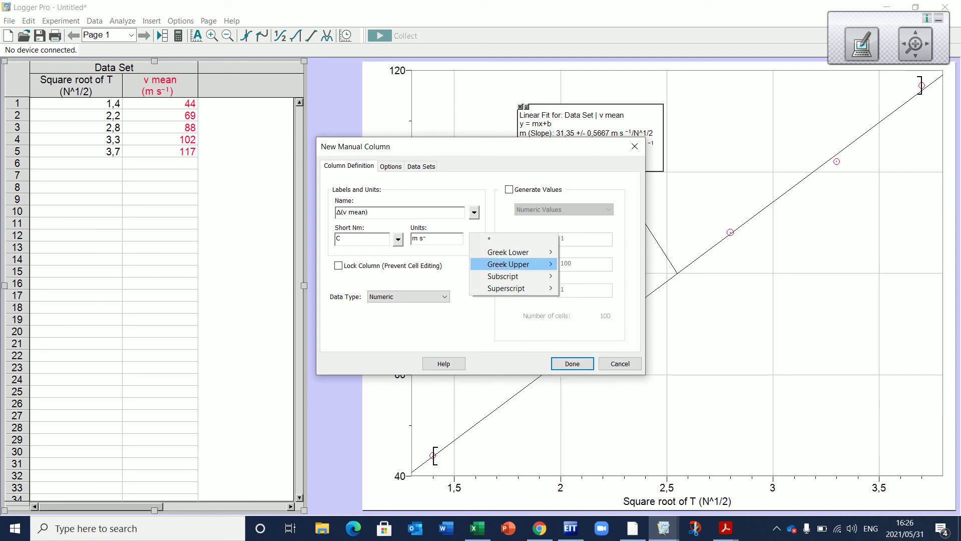
mouse_move(521, 289)
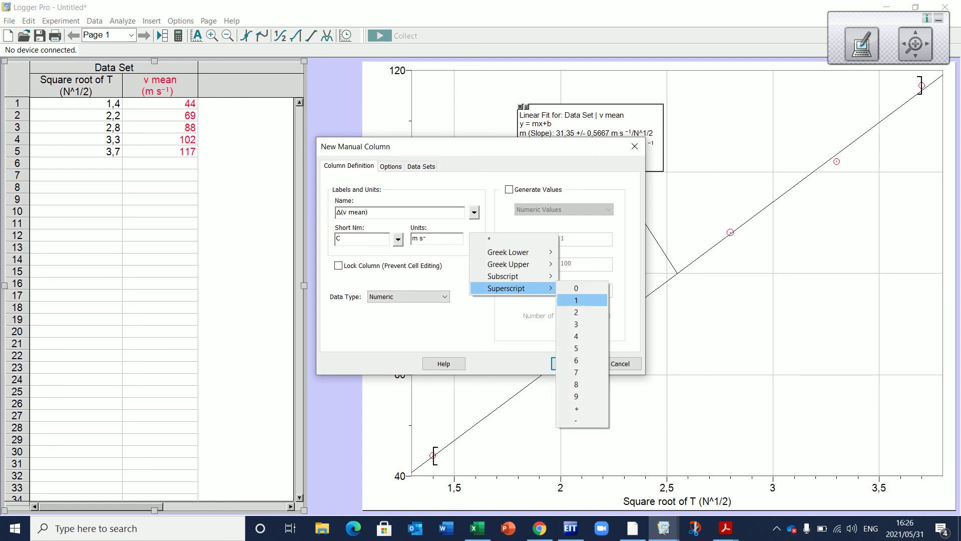
click(576, 300)
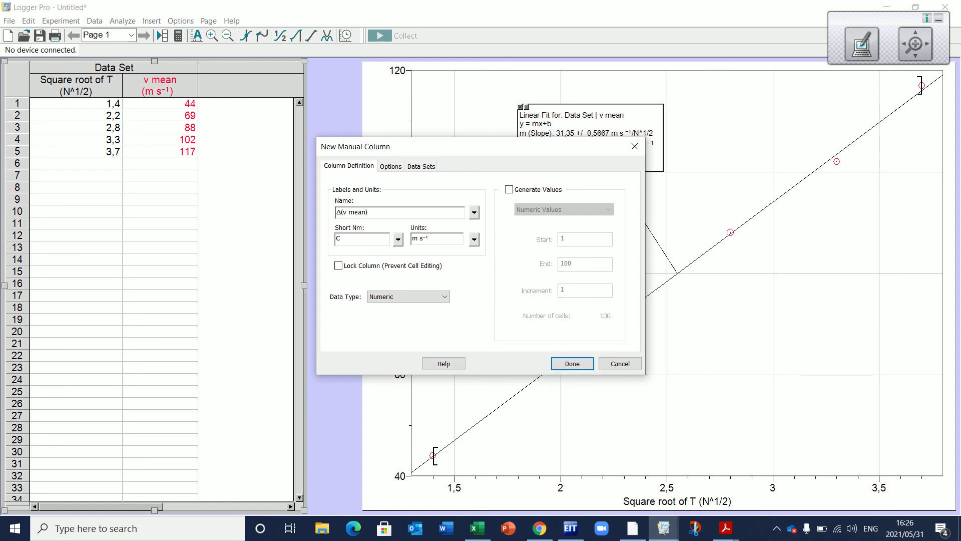
click(573, 363)
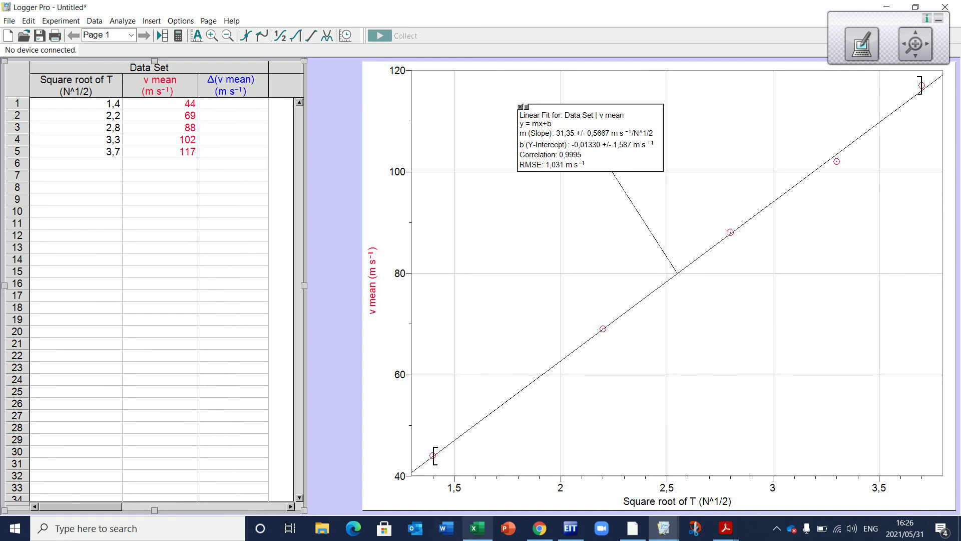
Step: Switch to Excel and copy the Δ(v mean) values of all five trials in Table 3
click(477, 528)
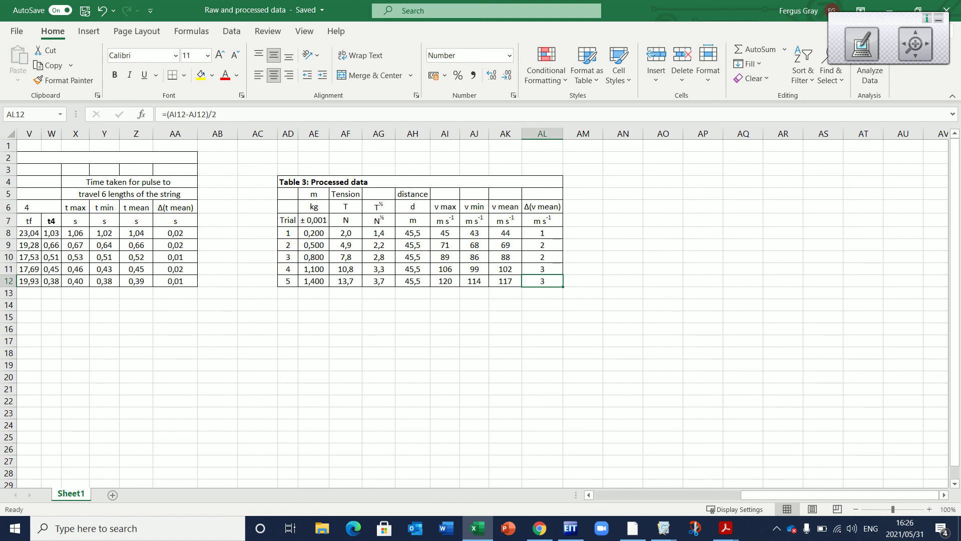
drag(542, 233, 542, 281)
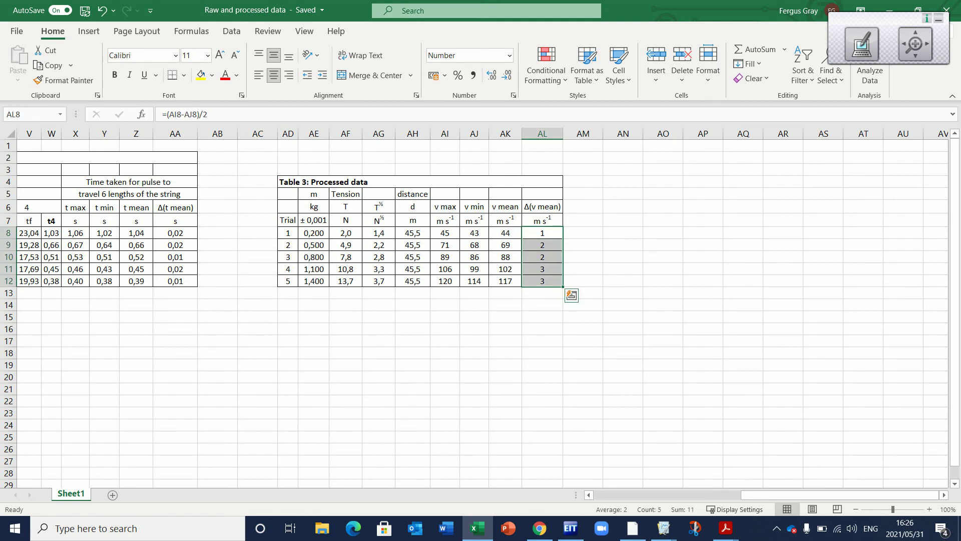
right_click(541, 273)
click(571, 183)
Step: Return to the untitled Logger Pro document and paste the copied uncertainties into the Δ(v mean) column from row 1
mouse_move(663, 528)
click(596, 472)
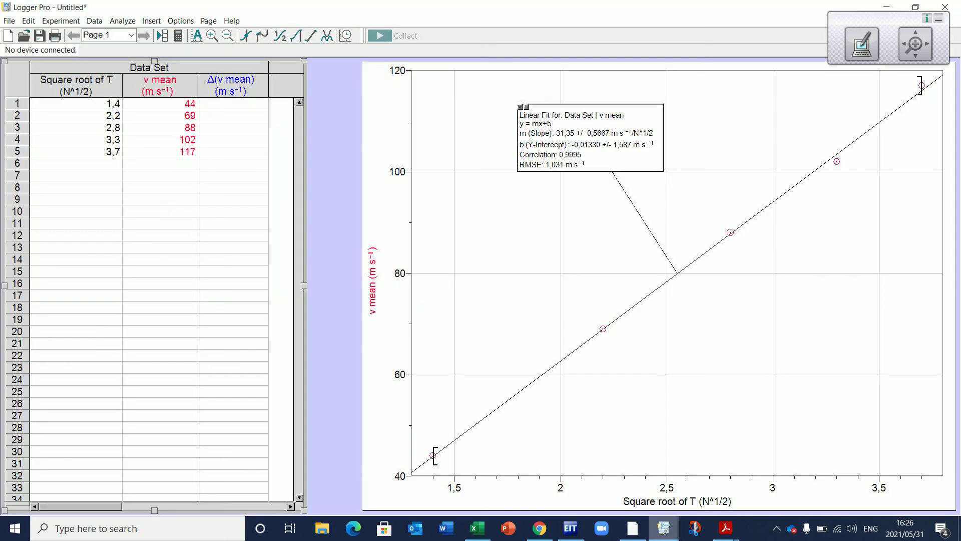
click(228, 105)
right_click(228, 105)
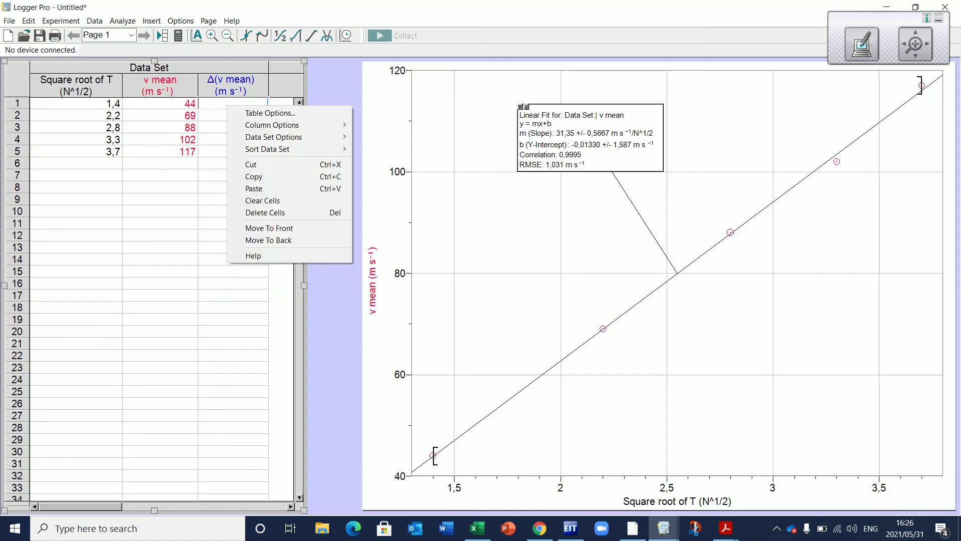
click(253, 188)
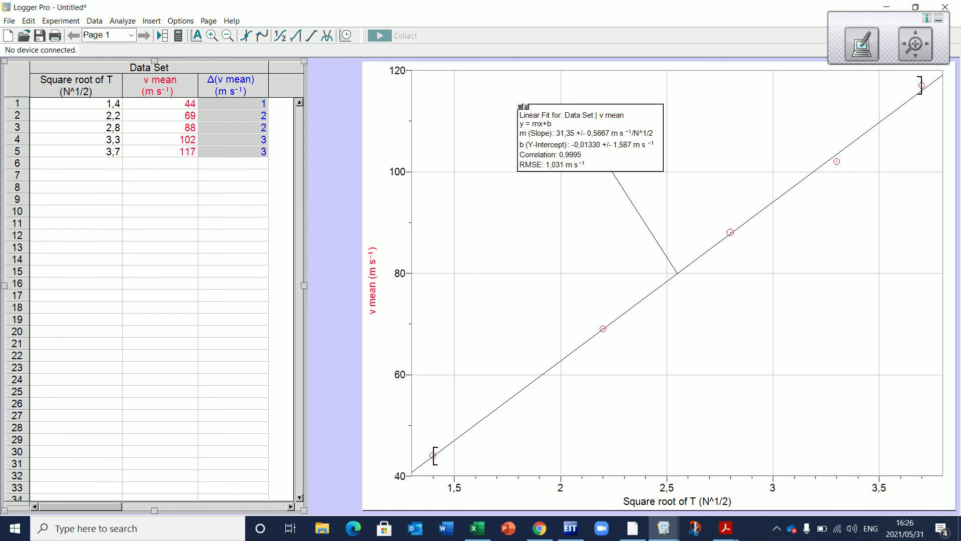
click(233, 223)
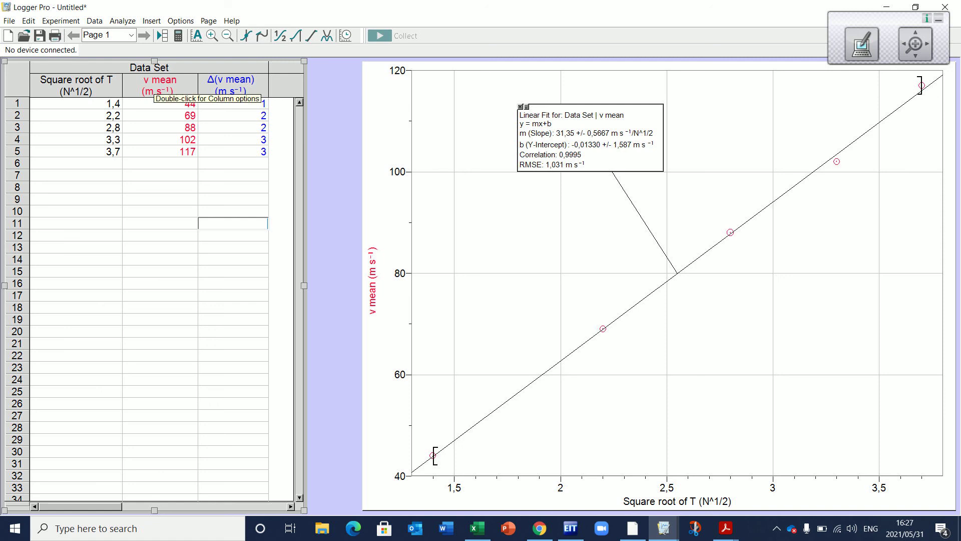
Step: Turn on fixed-value error bar calculations for the v mean column, using the Δ(v mean) column as the error source
double_click(159, 85)
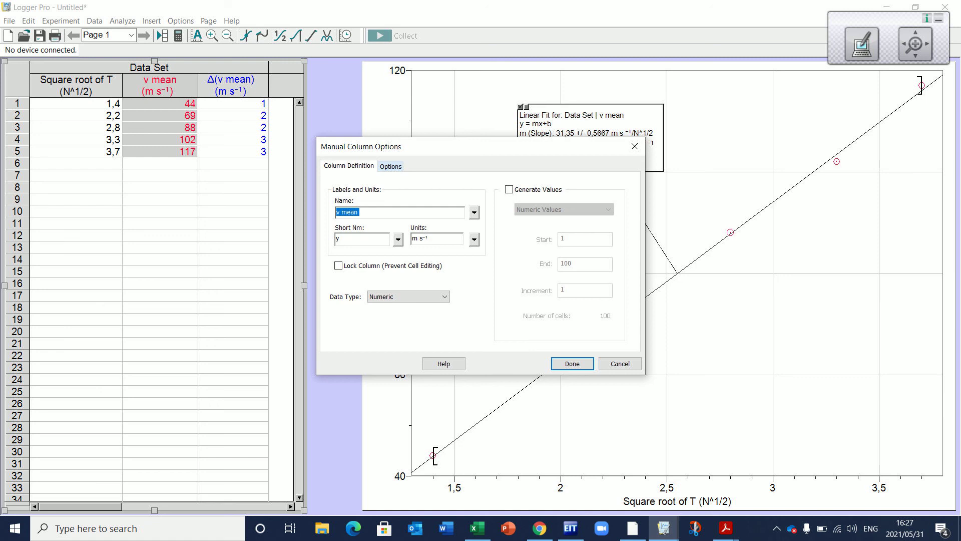
click(390, 166)
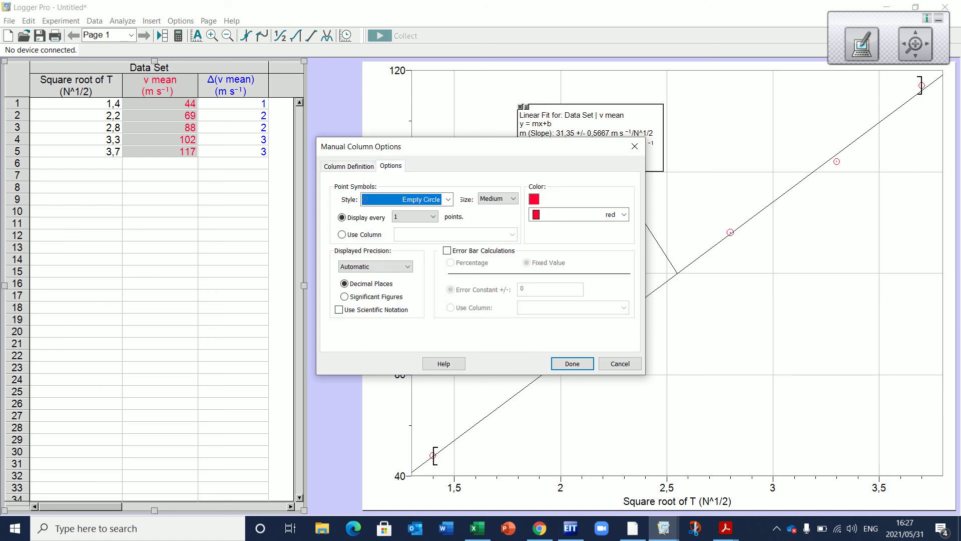
click(447, 250)
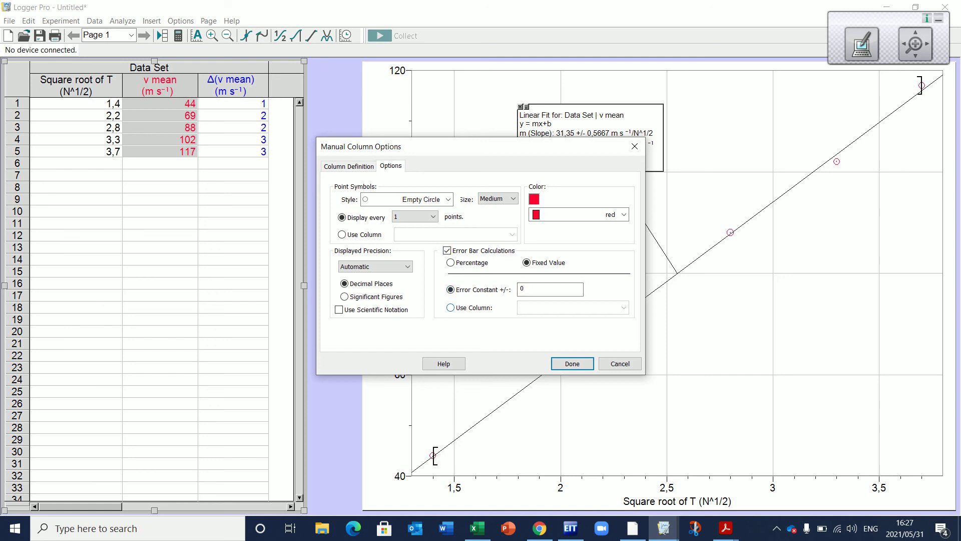
click(450, 307)
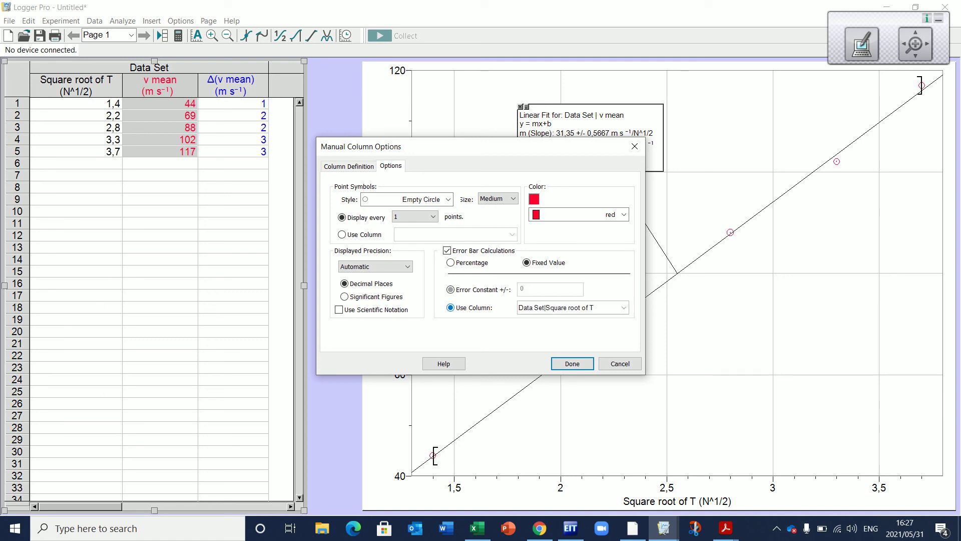
click(623, 307)
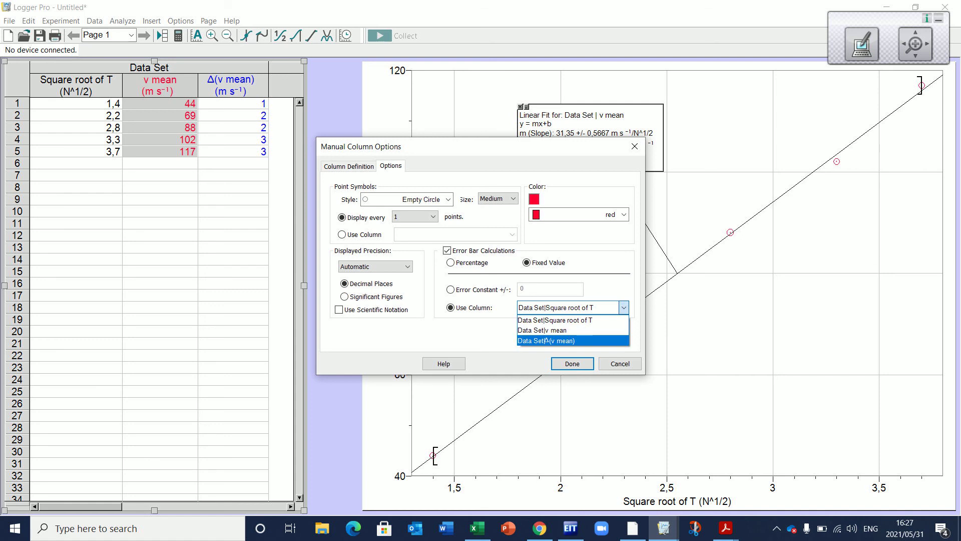
click(572, 340)
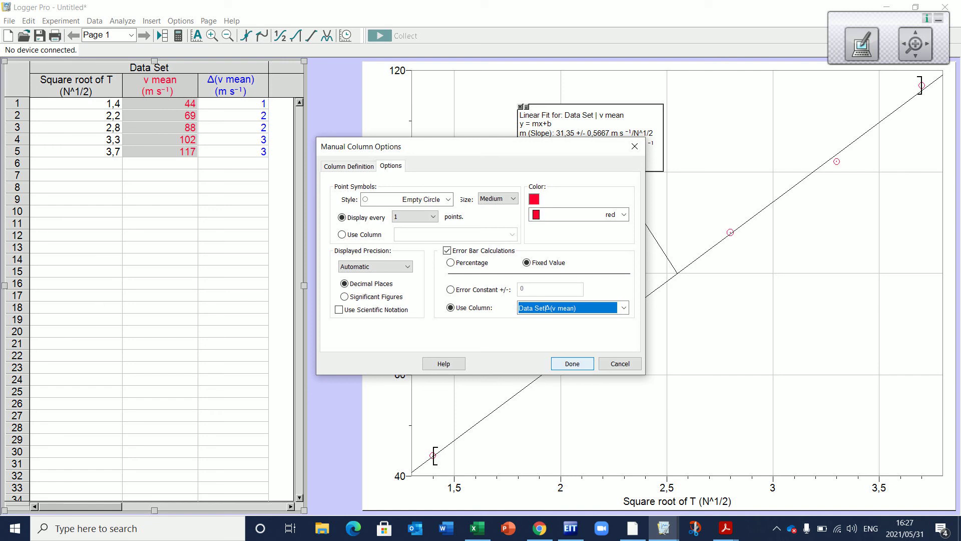
click(572, 363)
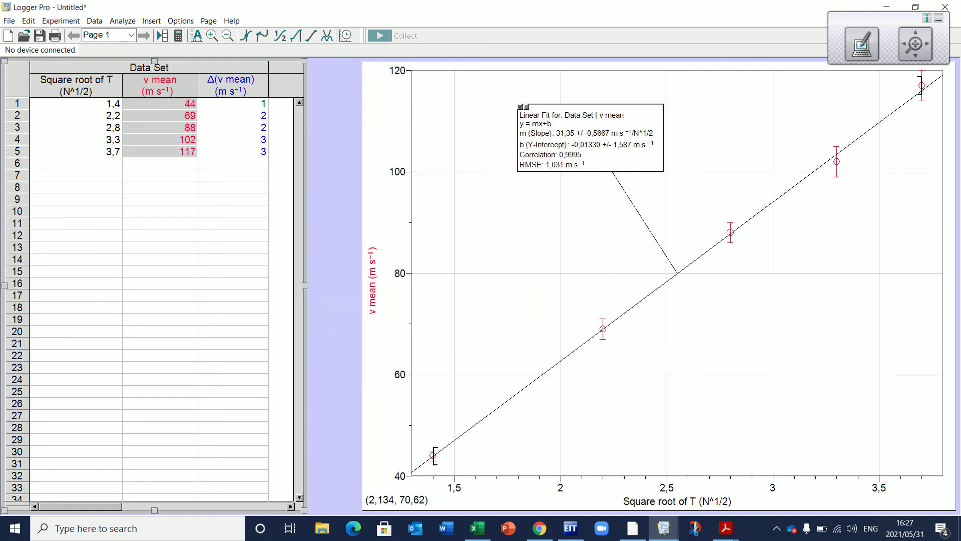
Step: Widen the graph over the data table so it fills the full page width
click(446, 253)
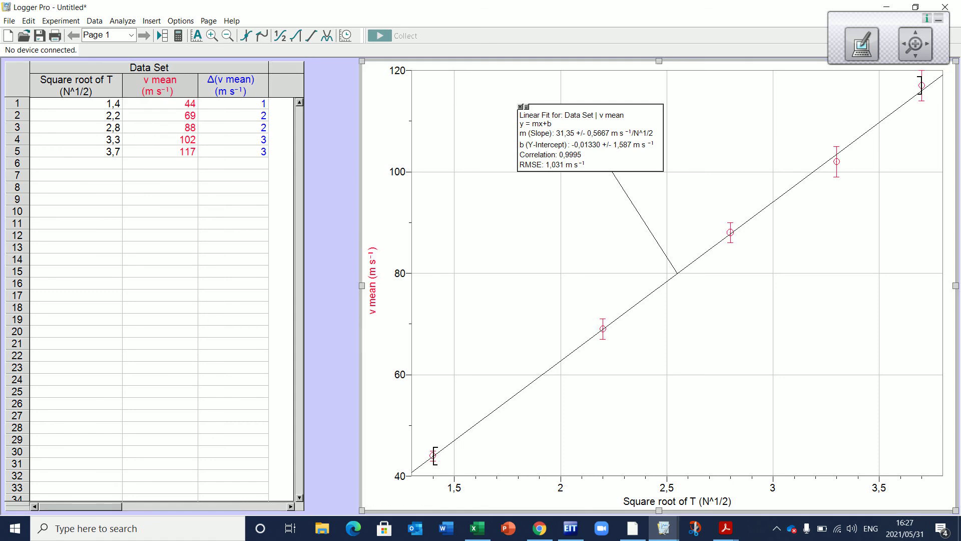
drag(362, 286, 4, 286)
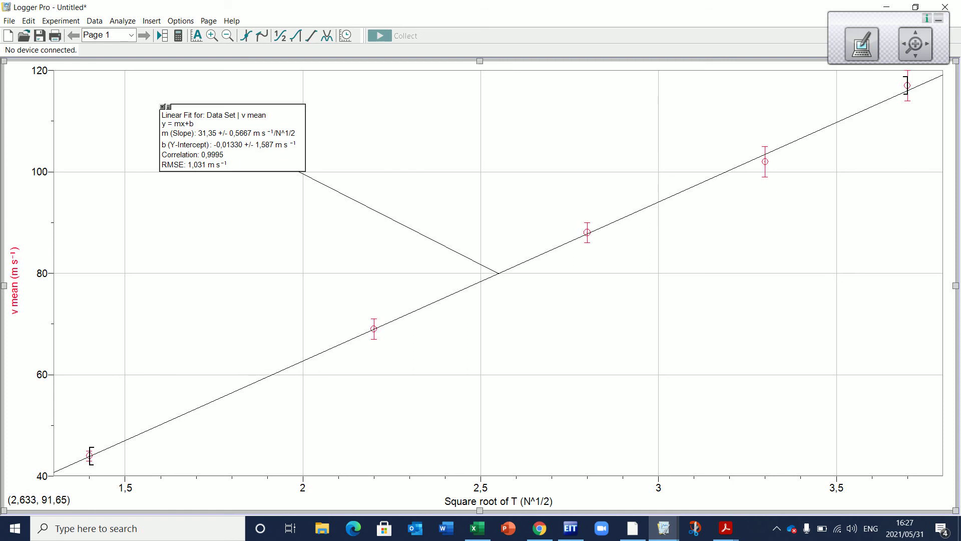
Step: Try zooming in on the middle of the graph and rescaling both axes, and autoscale the graph again
click(212, 35)
click(211, 35)
click(212, 35)
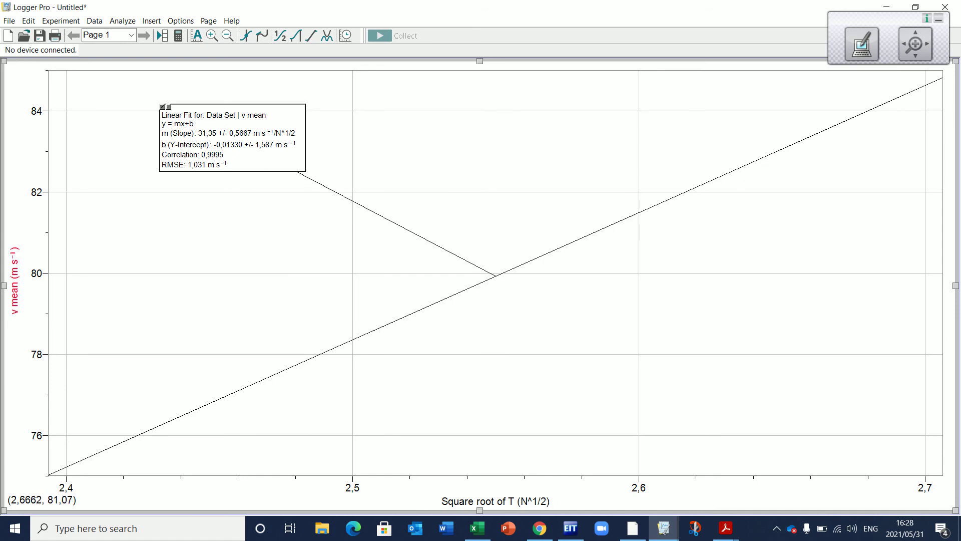
drag(918, 487, 896, 487)
drag(781, 482, 642, 457)
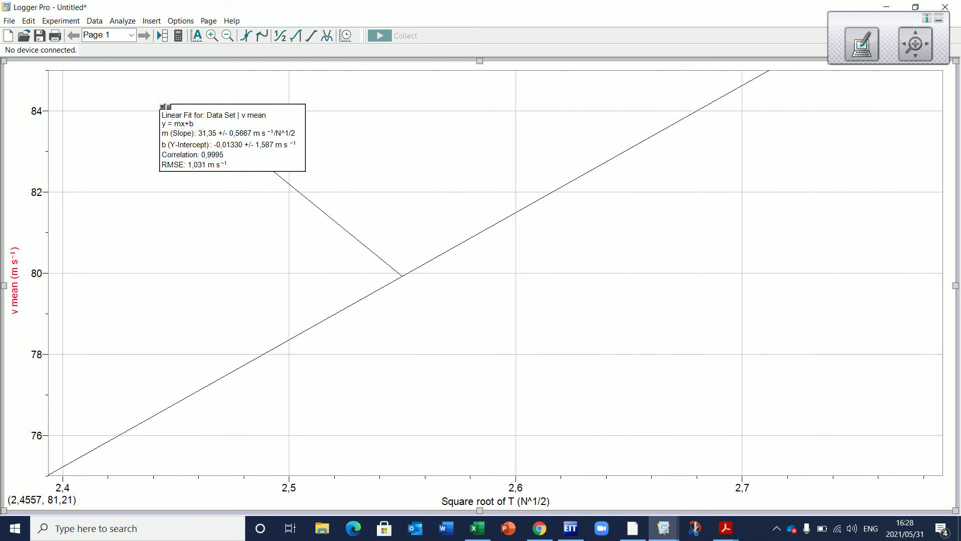
drag(38, 104, 40, 274)
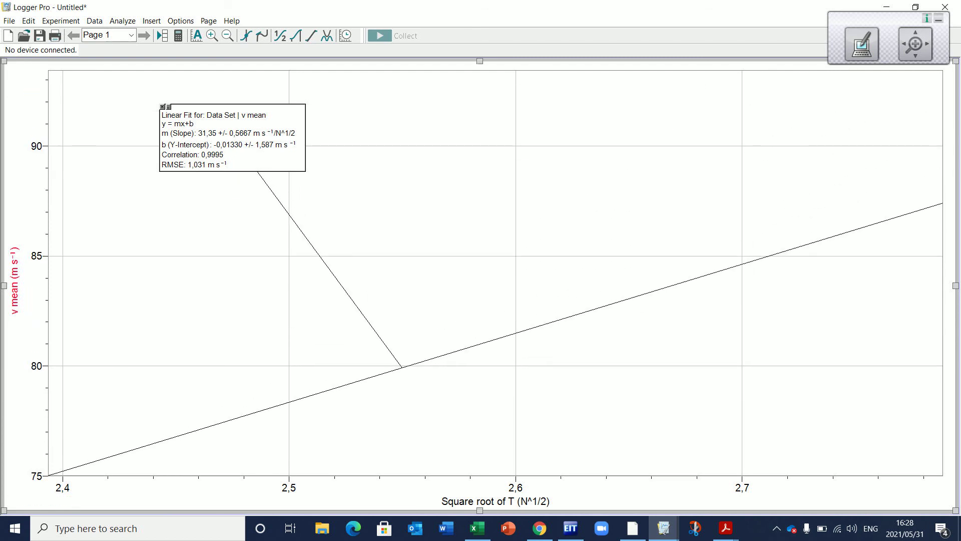
click(197, 36)
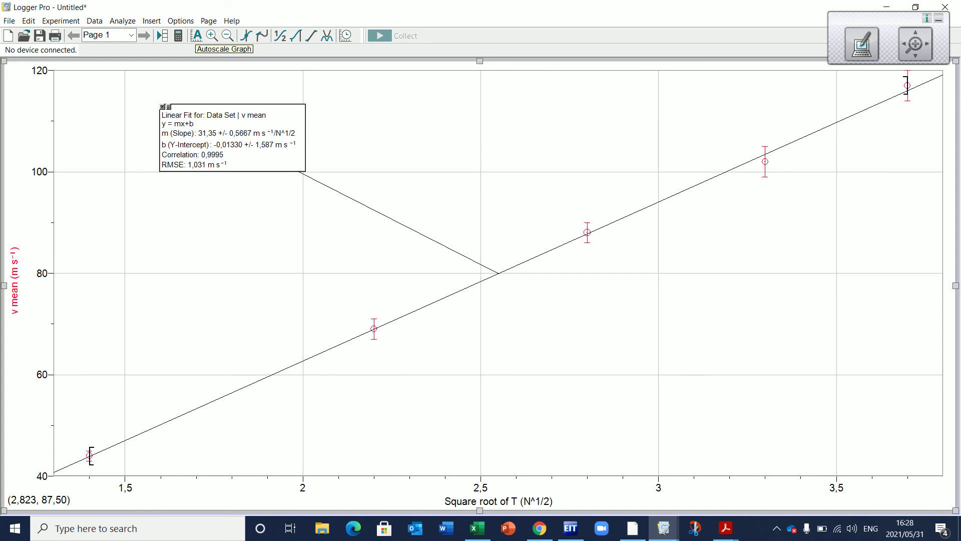
Step: Magnify the data point at 2,8 N^1/2 to examine its error bar against the fitted line, and autoscale the graph again
drag(570, 210, 617, 256)
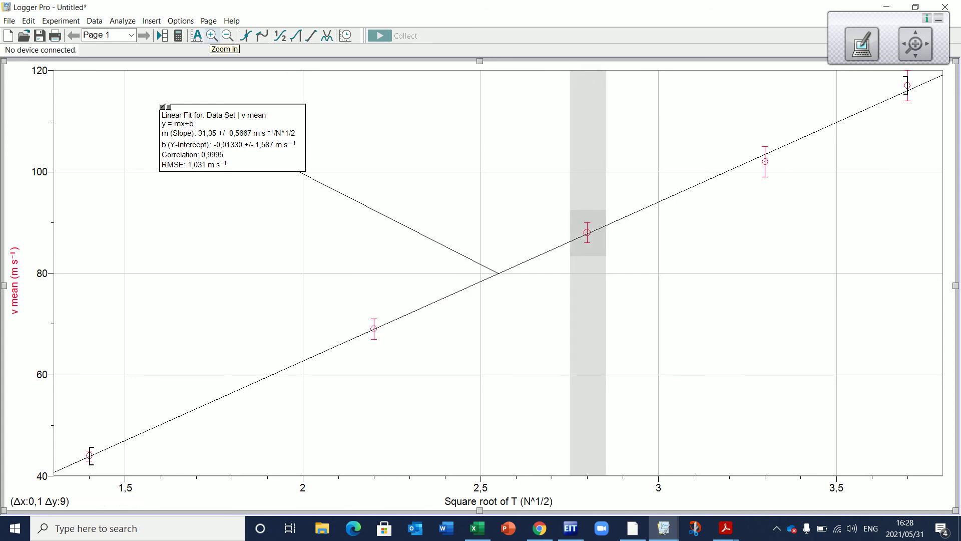
click(212, 35)
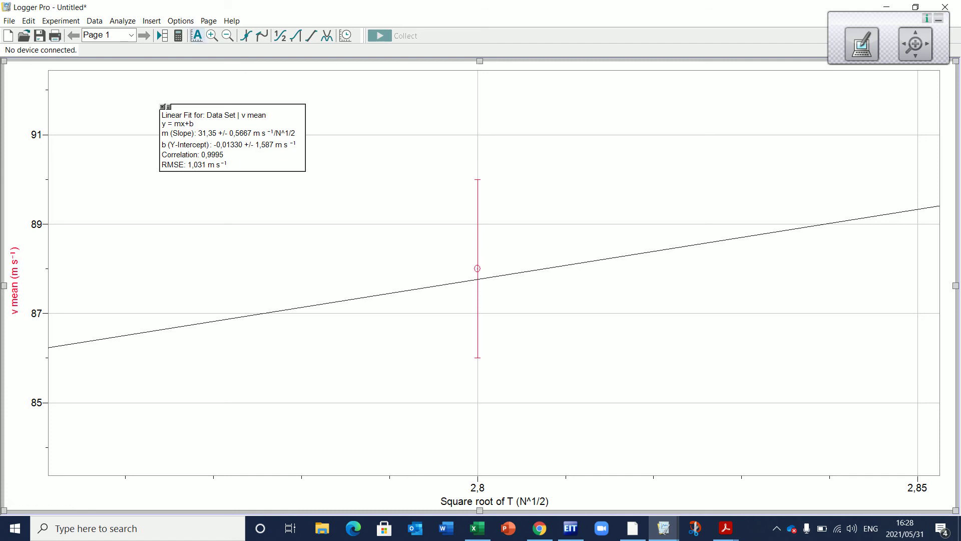
click(196, 35)
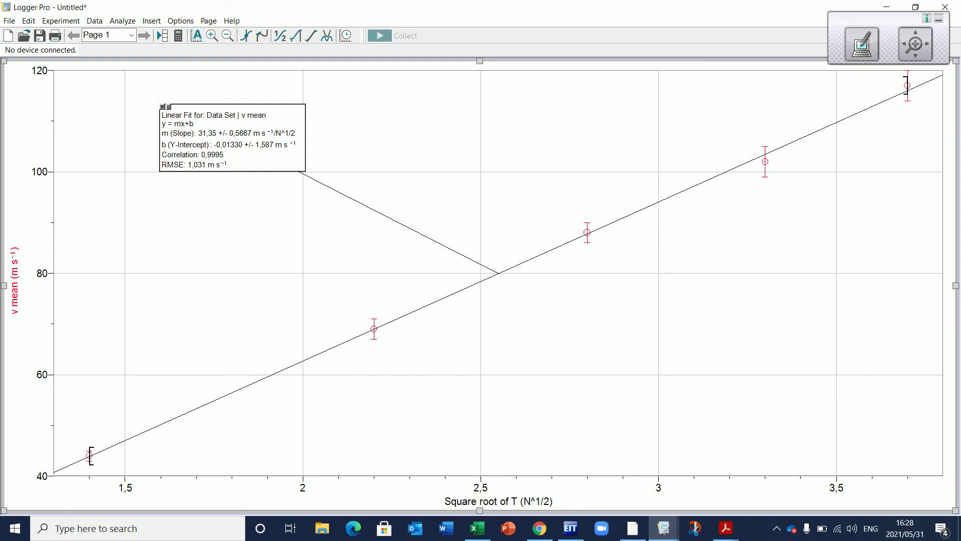
Step: Reposition the linear fit results box slightly lower and closer to the v mean axis
drag(232, 138, 185, 170)
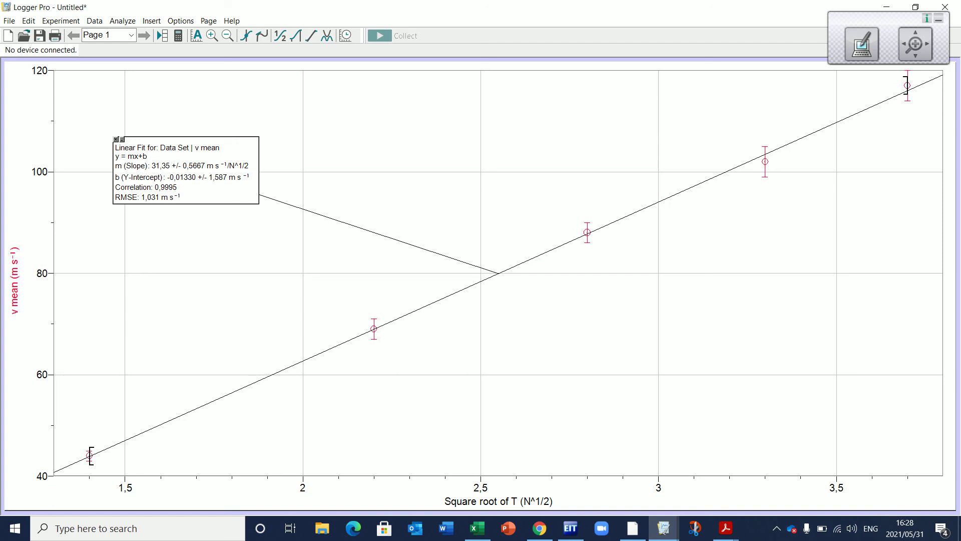
drag(882, 21, 794, 16)
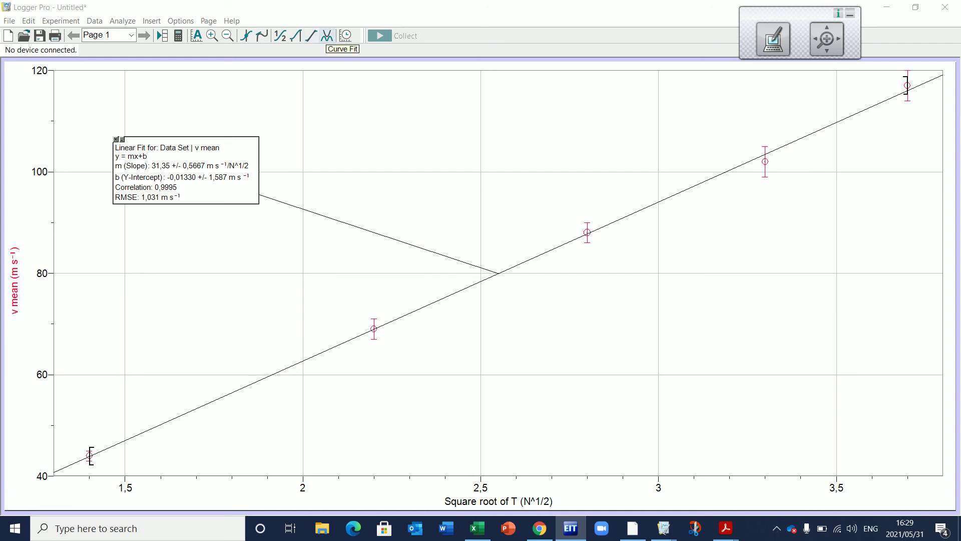
Step: Try a manual mx+b fit with slope and y-intercept of 1,000, remove it, and cancel a further curve fit
click(327, 35)
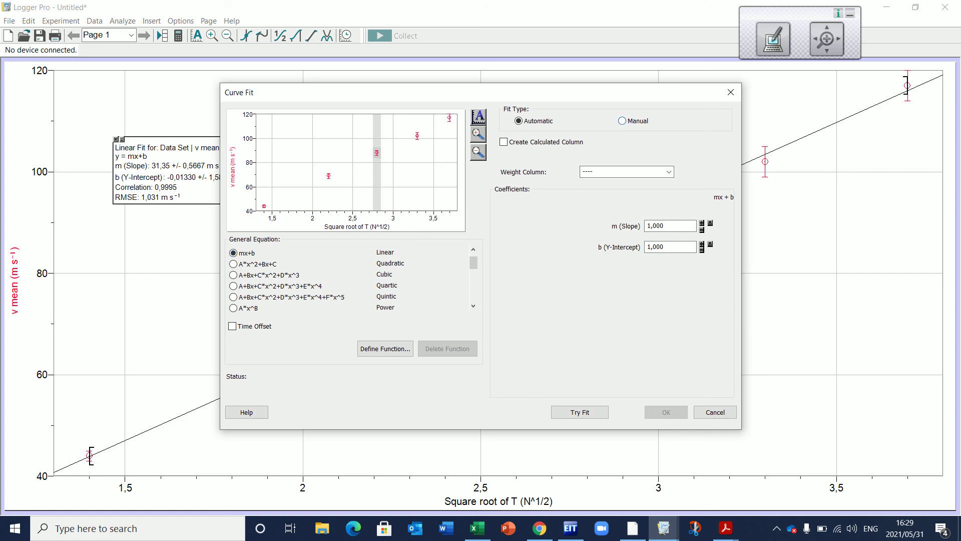
click(622, 121)
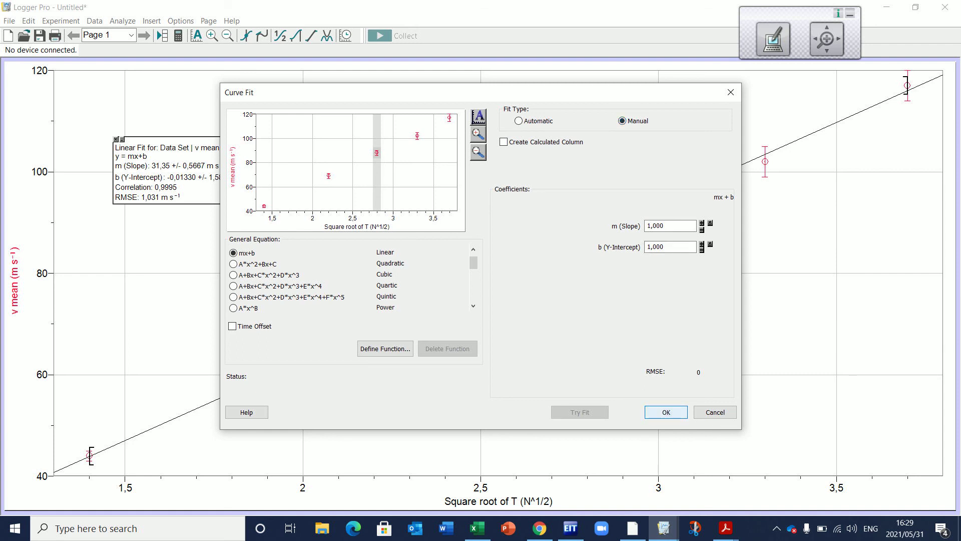
click(665, 412)
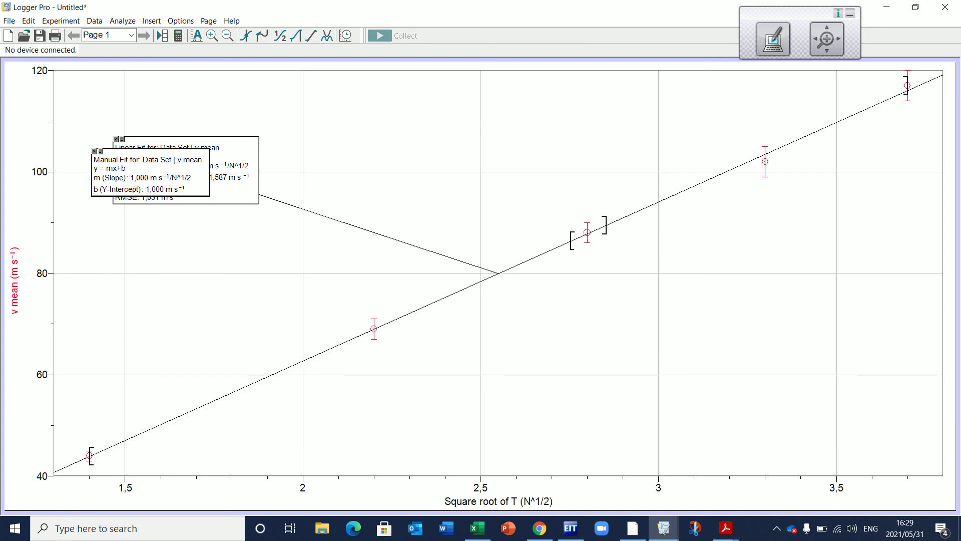
click(94, 152)
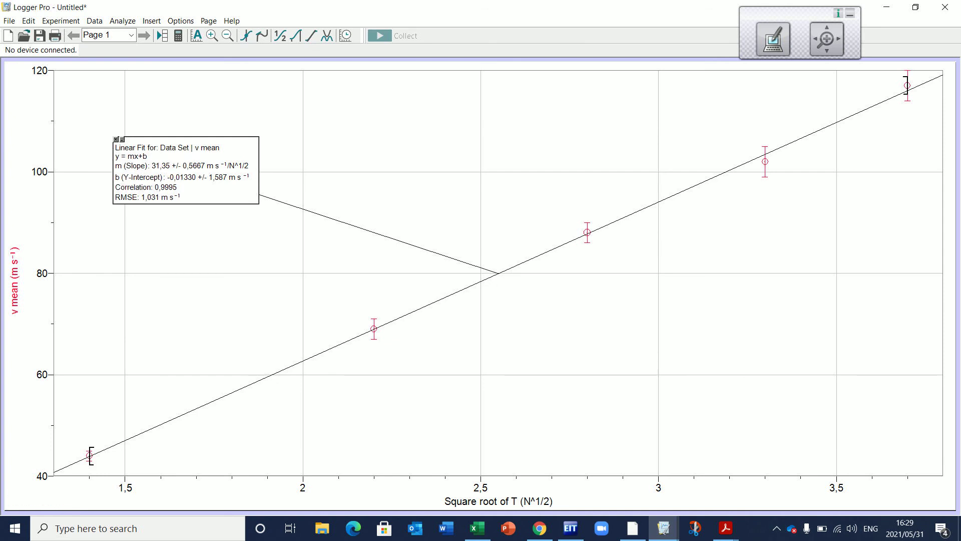
click(327, 35)
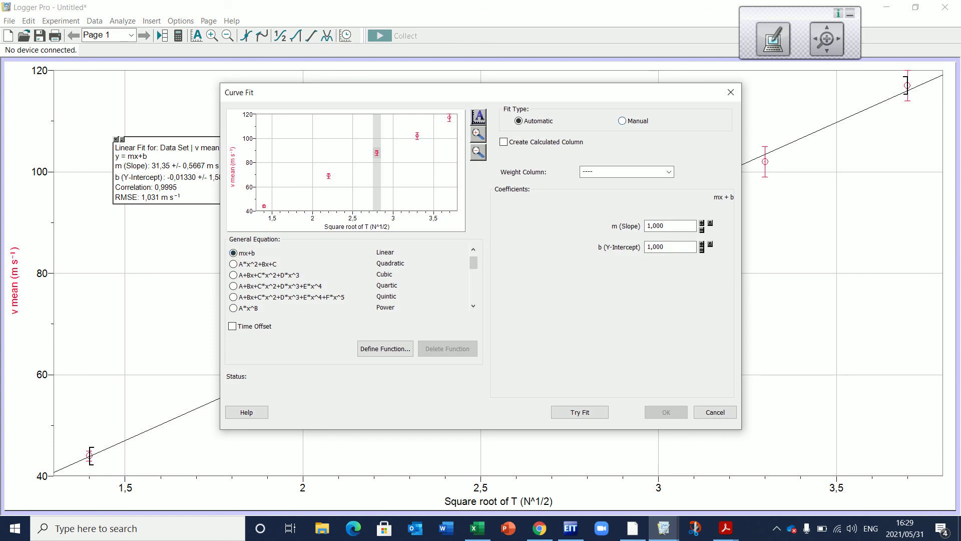
click(715, 412)
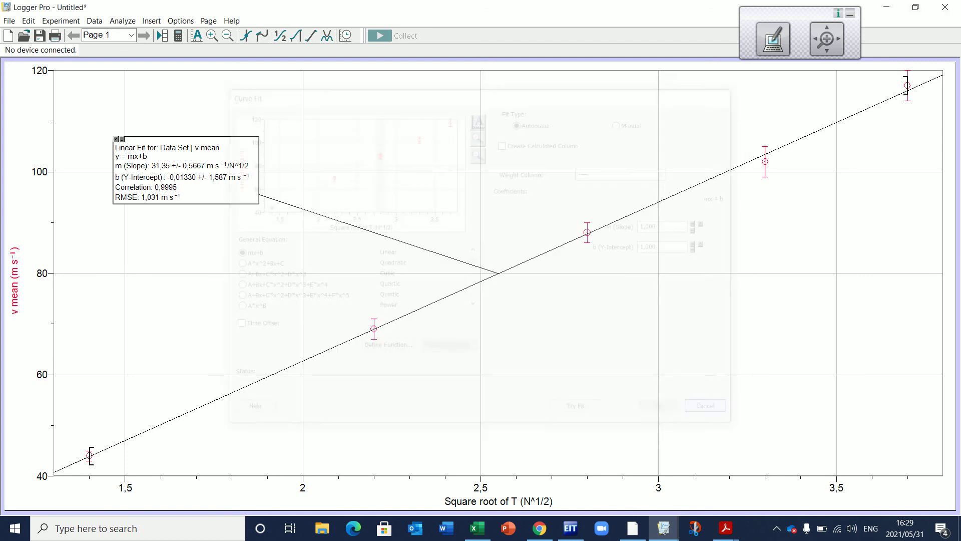